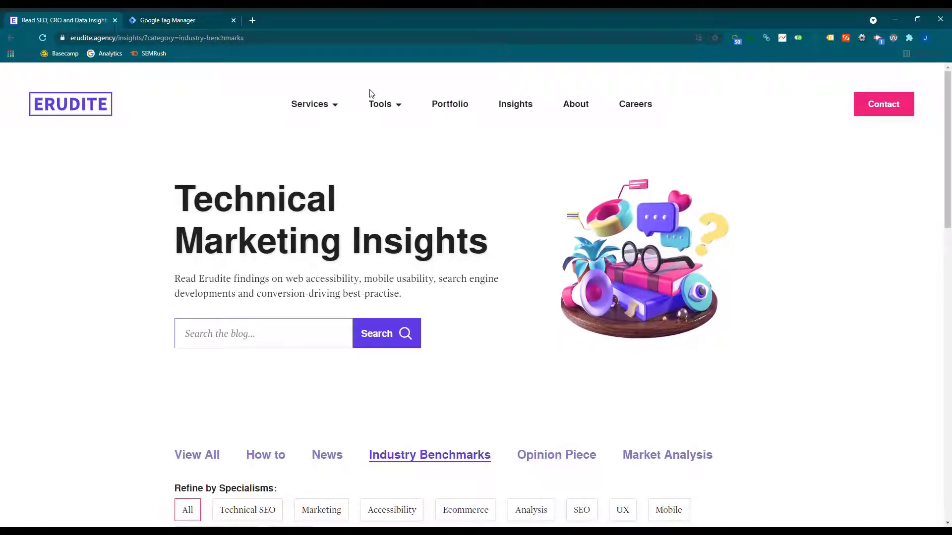
Switch to Google Tag Manager and create a new workspace named Canonical Test Workspace in the erudite.agency container
{"action": "key", "text": "ctrl+Tab"}
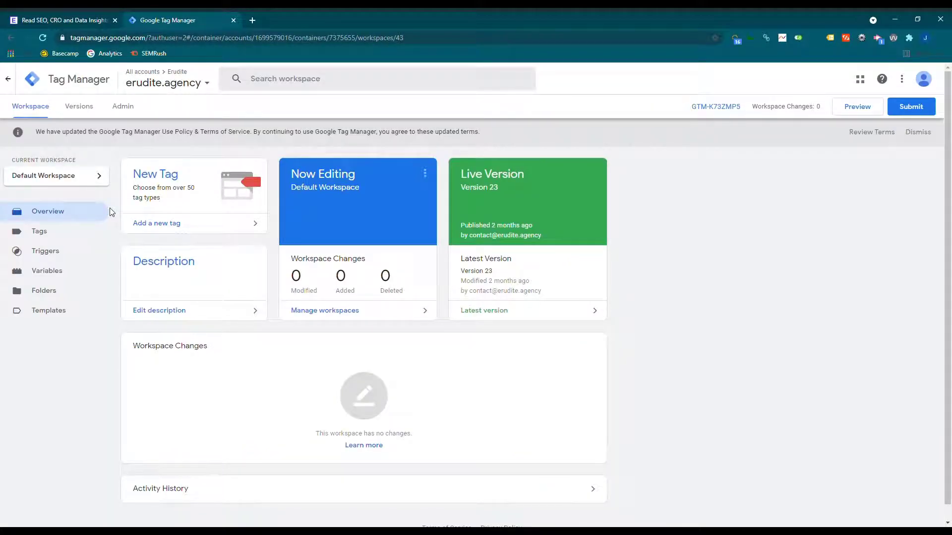
{"action": "left_click", "coordinate": [101, 187]}
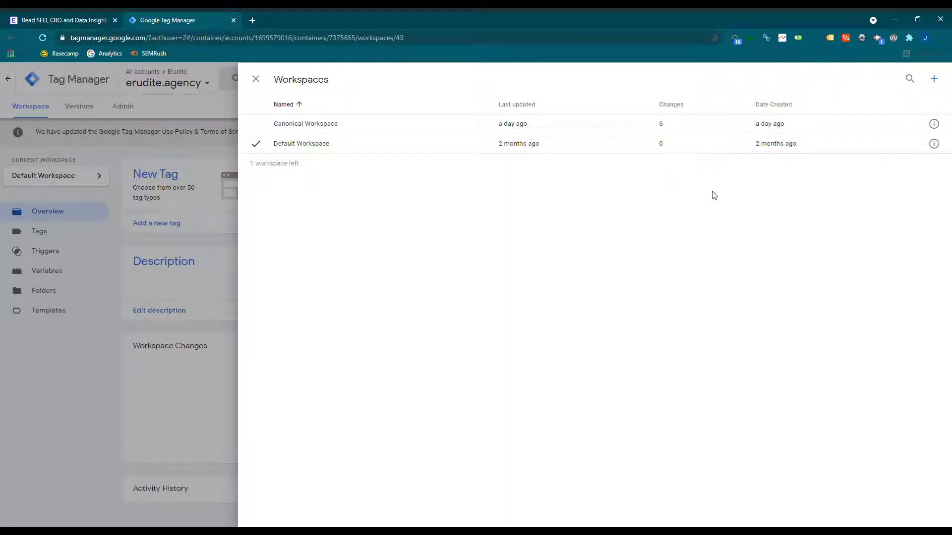
{"action": "left_click", "coordinate": [936, 81]}
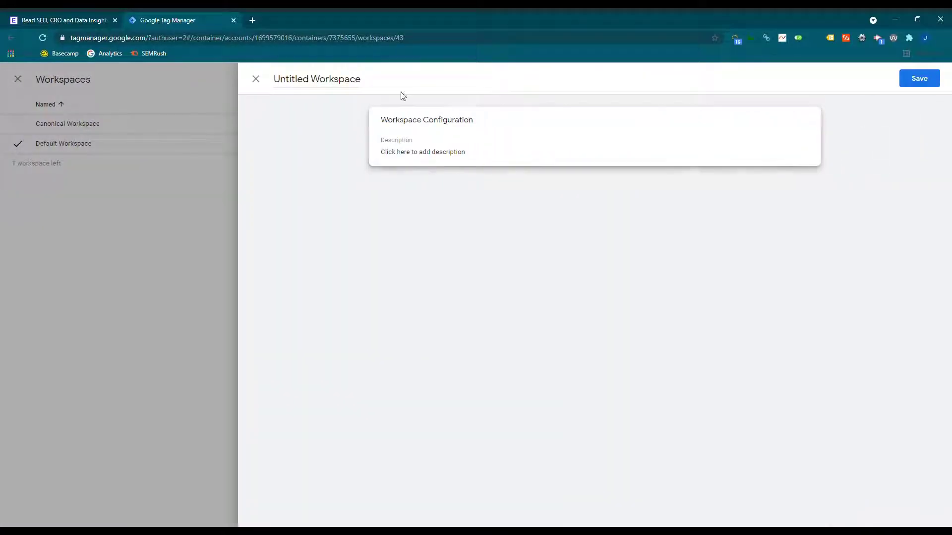
{"action": "left_click", "coordinate": [376, 82]}
{"action": "key", "text": "BackSpace"}
{"action": "key", "text": "BackSpace"}
{"action": "key", "text": "BackSpace"}
{"action": "key", "text": "BackSpace"}
{"action": "key", "text": "BackSpace"}
{"action": "key", "text": "BackSpace"}
{"action": "key", "text": "BackSpace"}
{"action": "key", "text": "BackSpace"}
{"action": "key", "text": "BackSpace"}
{"action": "key", "text": "BackSpace"}
{"action": "key", "text": "BackSpace"}
{"action": "key", "text": "BackSpace"}
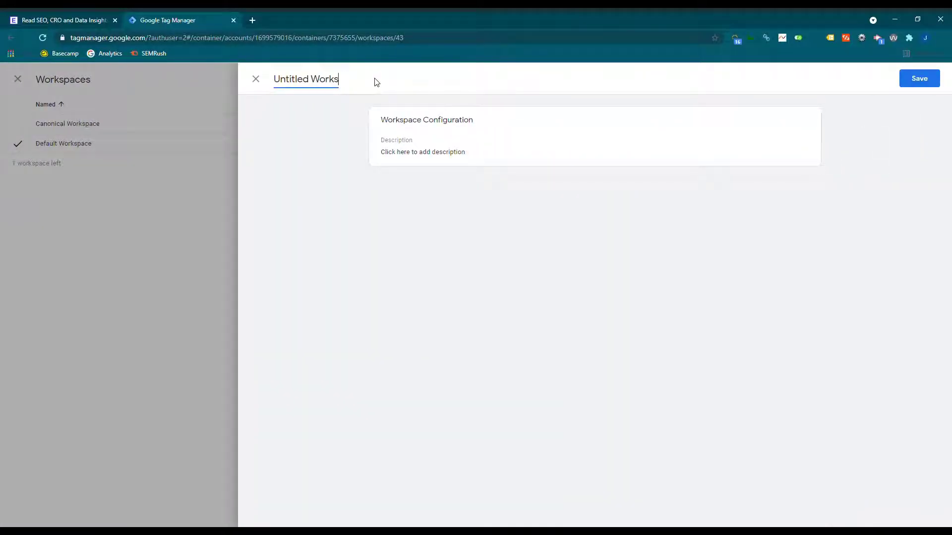
{"action": "key", "text": "BackSpace"}
{"action": "key", "text": "BackSpace"}
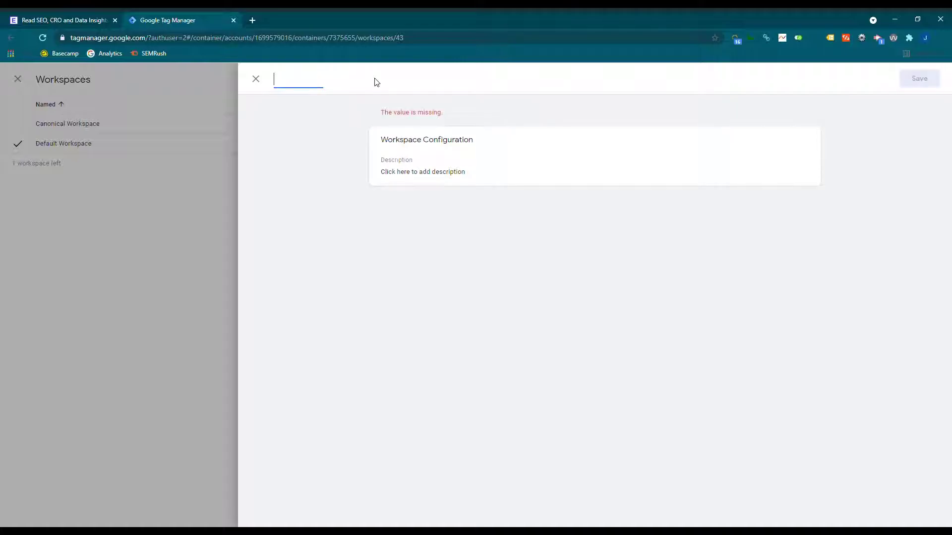
{"action": "type", "text": "Canonical"}
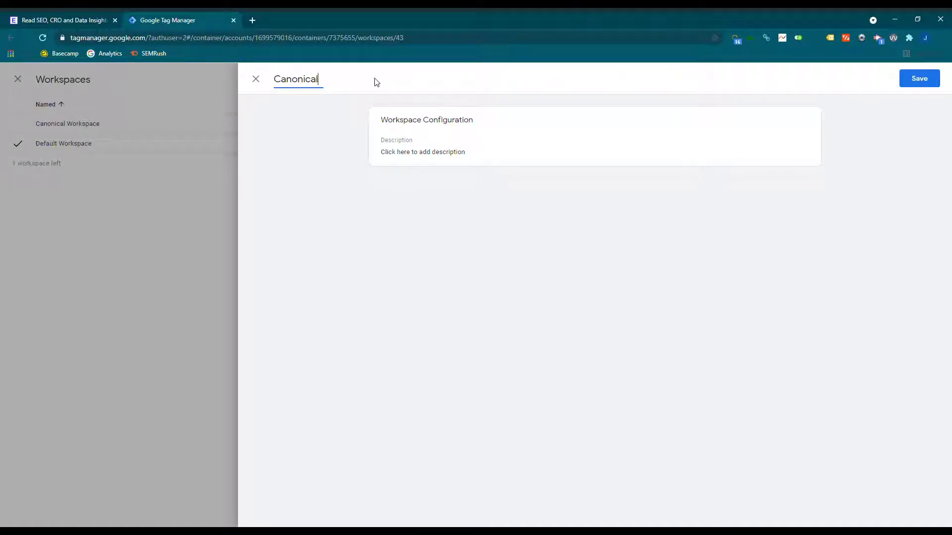
{"action": "type", "text": " Test Wors"}
{"action": "type", "text": "space"}
{"action": "left_click", "coordinate": [911, 80]}
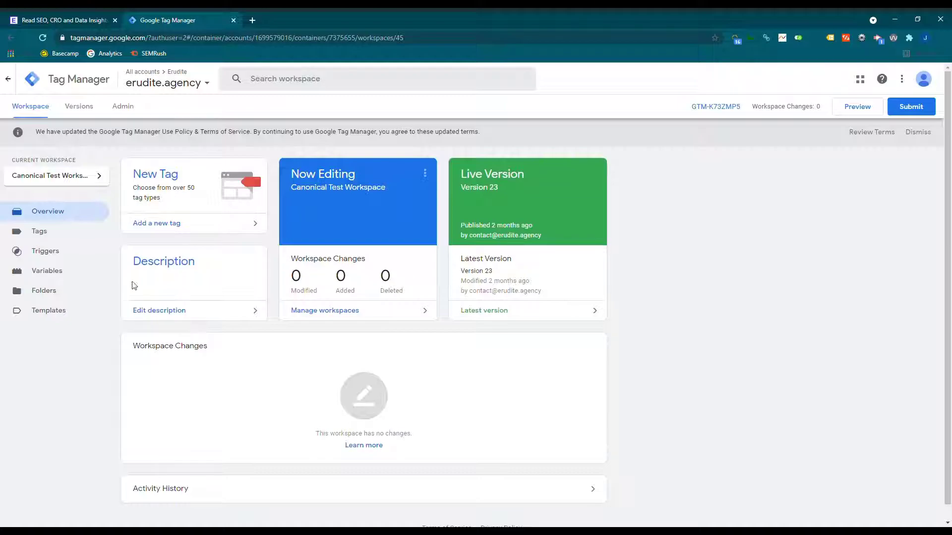
Start a new user-defined variable in the workspace and name it Protocol
{"action": "left_click", "coordinate": [68, 273]}
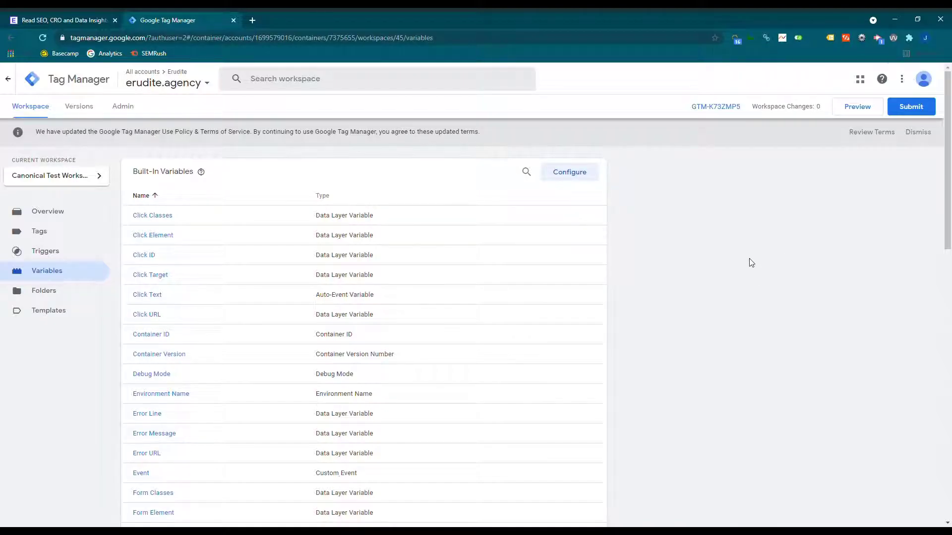
{"action": "scroll", "coordinate": [749, 261], "scroll_direction": "down", "scroll_amount": 10}
{"action": "scroll", "coordinate": [750, 262], "scroll_direction": "down", "scroll_amount": 3}
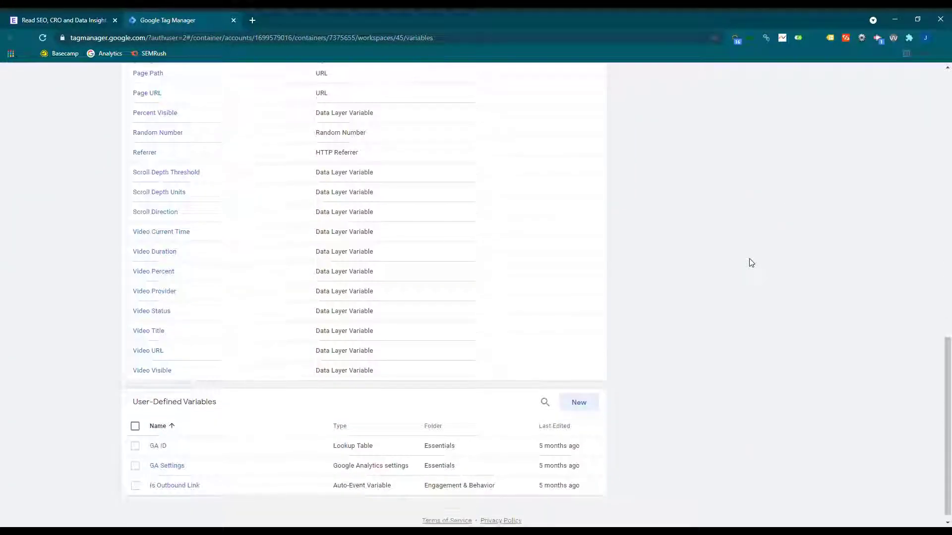
{"action": "left_click", "coordinate": [583, 396]}
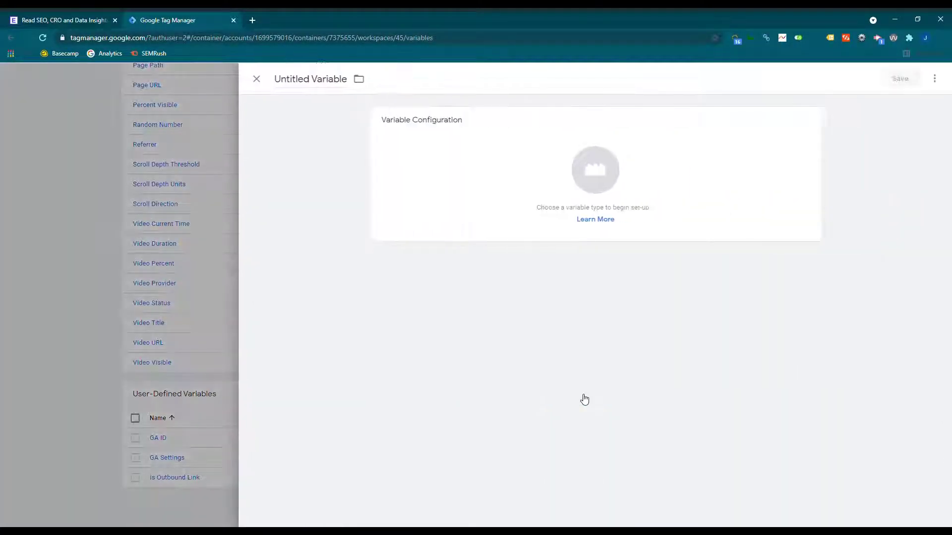
{"action": "left_click", "coordinate": [352, 81]}
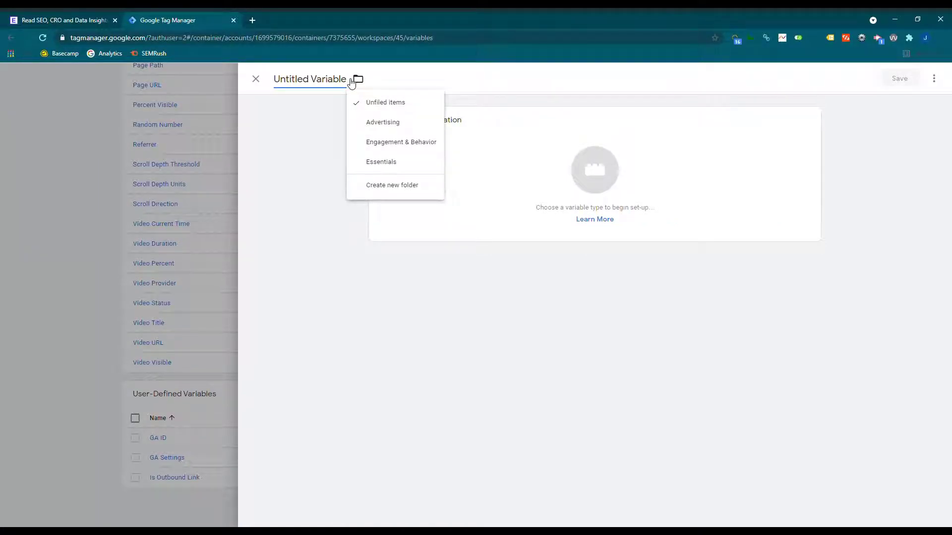
{"action": "key", "text": "BackSpace"}
{"action": "key", "text": "BackSpace"}
{"action": "key", "text": "BackSpace"}
{"action": "key", "text": "BackSpace"}
{"action": "key", "text": "BackSpace"}
{"action": "key", "text": "BackSpace"}
{"action": "key", "text": "BackSpace"}
{"action": "key", "text": "BackSpace"}
{"action": "key", "text": "BackSpace"}
{"action": "key", "text": "BackSpace"}
{"action": "key", "text": "BackSpace"}
{"action": "key", "text": "BackSpace"}
{"action": "key", "text": "BackSpace"}
{"action": "key", "text": "BackSpace"}
{"action": "key", "text": "BackSpace"}
{"action": "key", "text": "BackSpace"}
{"action": "key", "text": "BackSpace"}
{"action": "type", "text": "Protocol"}
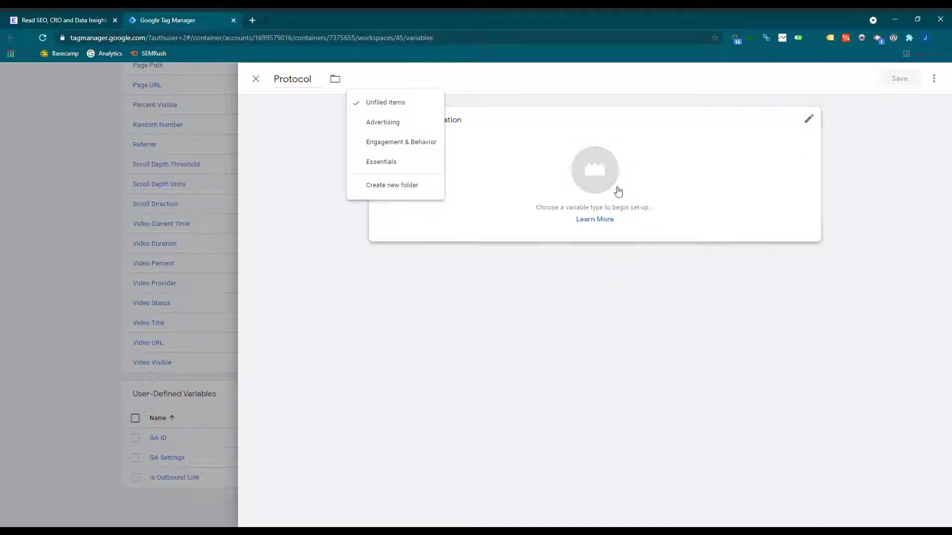
Configure the Protocol variable as a URL variable with component type Protocol and save it
{"action": "left_click", "coordinate": [616, 158]}
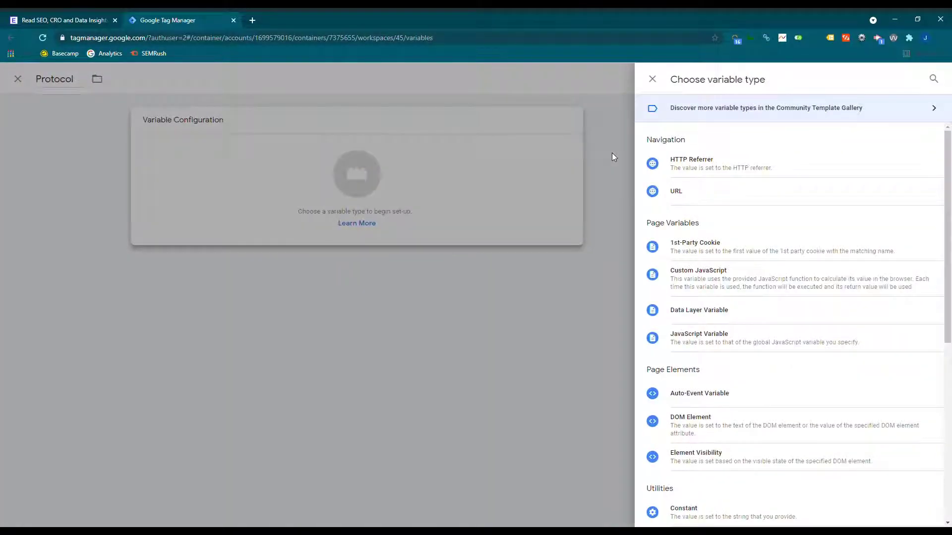
{"action": "left_click", "coordinate": [706, 201]}
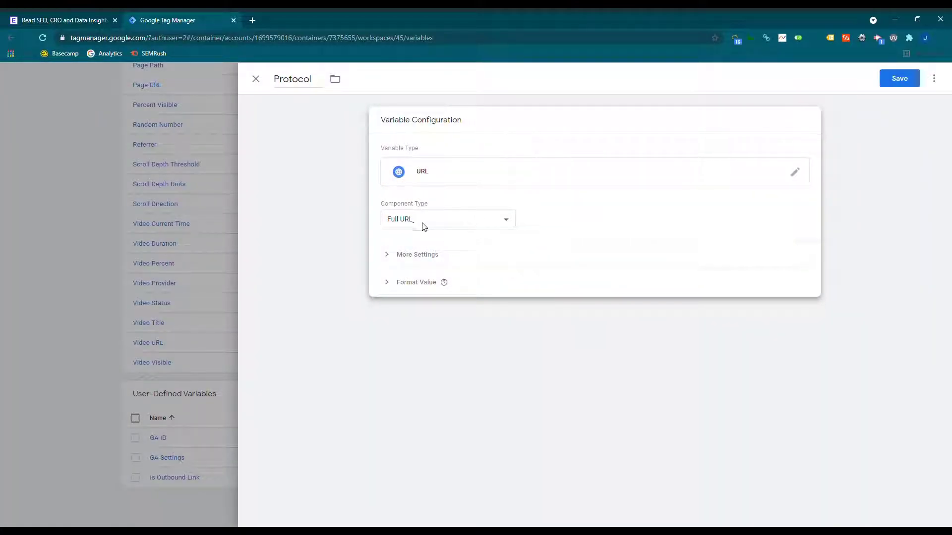
{"action": "left_click", "coordinate": [509, 226]}
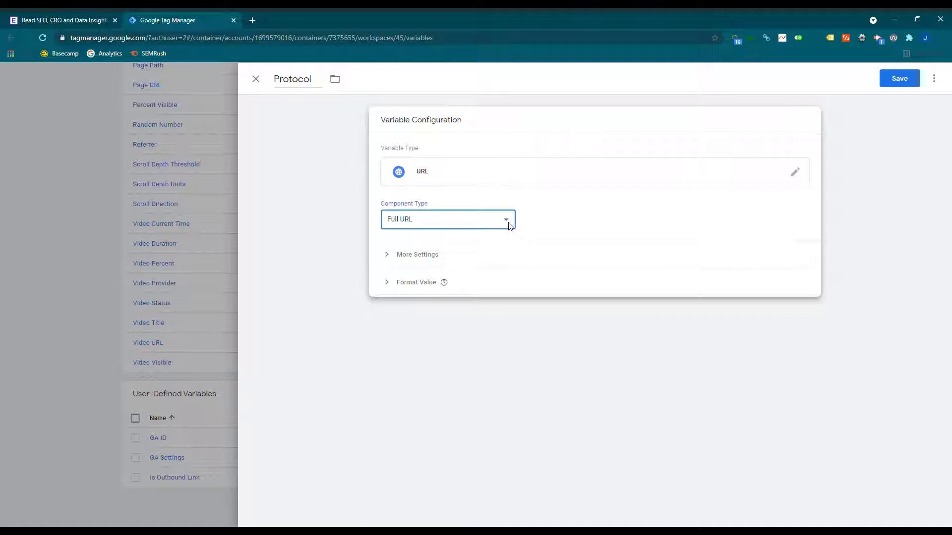
{"action": "left_click", "coordinate": [473, 248]}
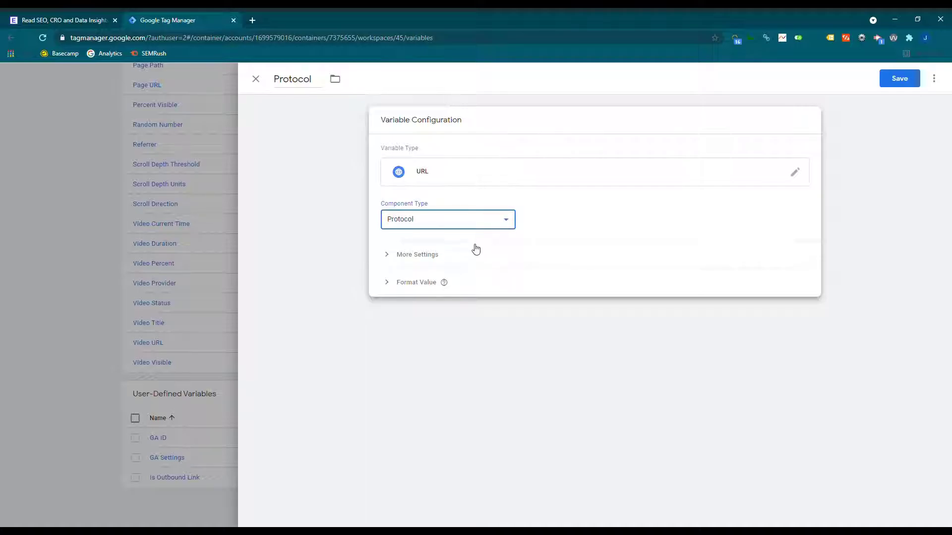
{"action": "left_click", "coordinate": [900, 83]}
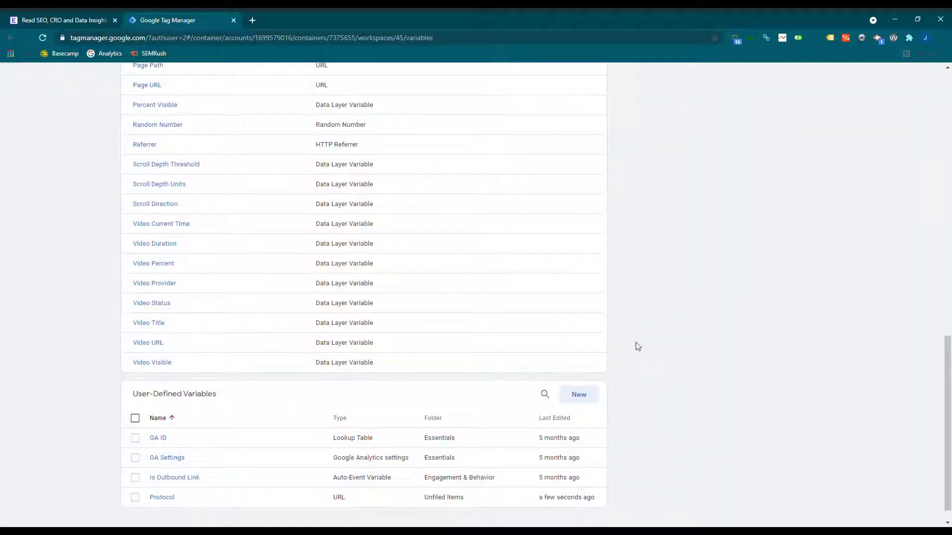
Start another user-defined variable named Domain, using the URL variable type with component type Host Name
{"action": "left_click", "coordinate": [585, 397]}
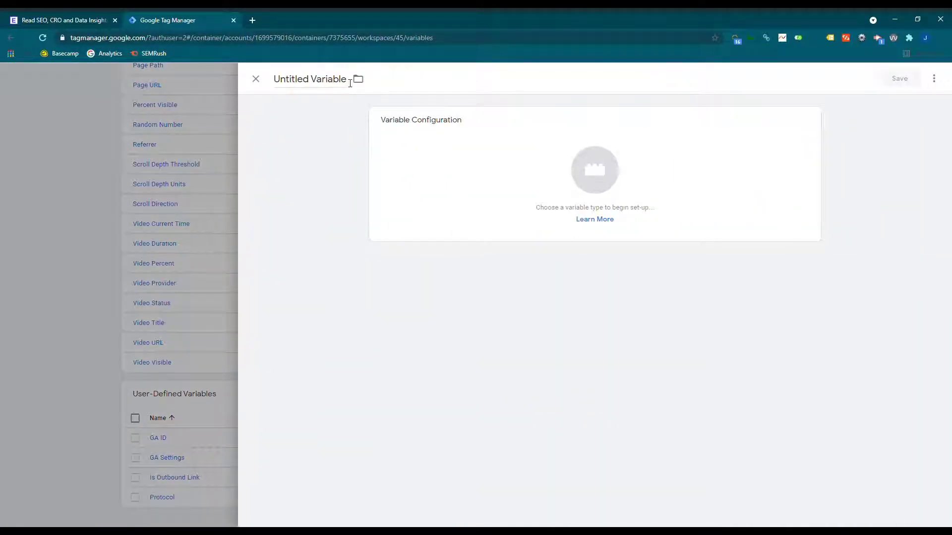
{"action": "left_click_drag", "start_coordinate": [350, 83], "coordinate": [263, 76]}
{"action": "type", "text": "Domain"}
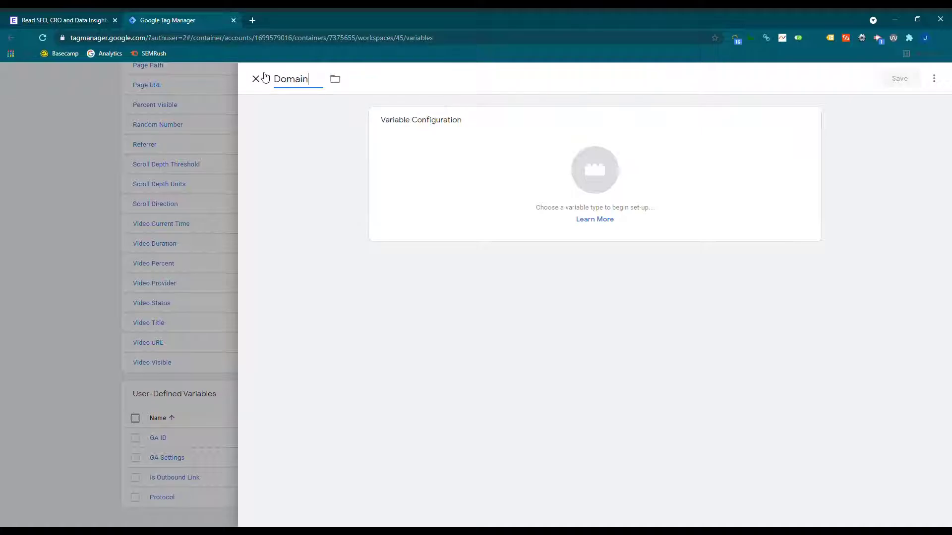
{"action": "left_click", "coordinate": [614, 174]}
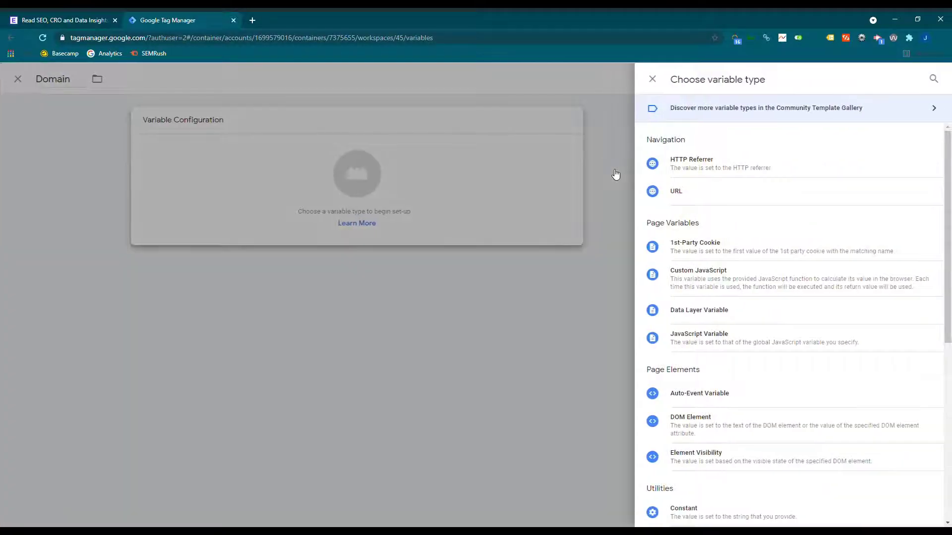
{"action": "left_click", "coordinate": [676, 192]}
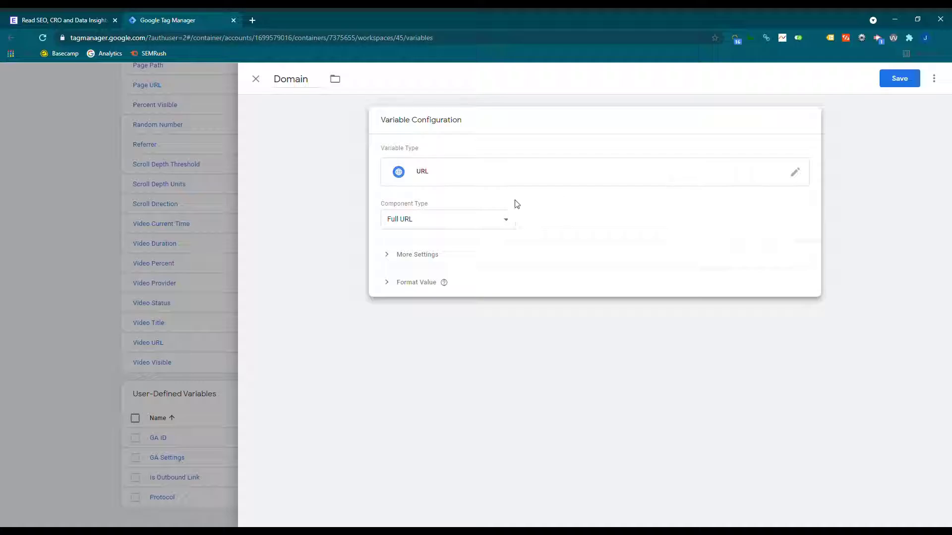
{"action": "left_click", "coordinate": [476, 220]}
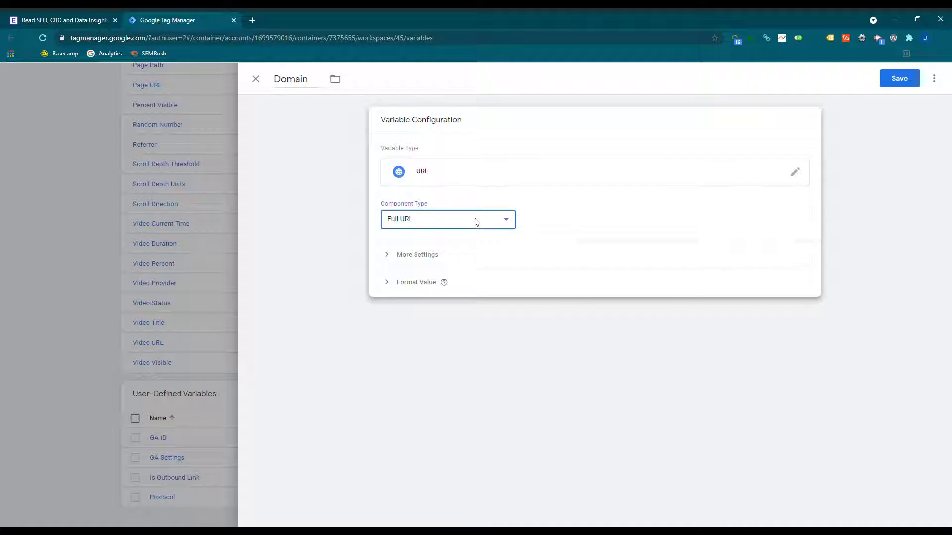
{"action": "left_click", "coordinate": [422, 252]}
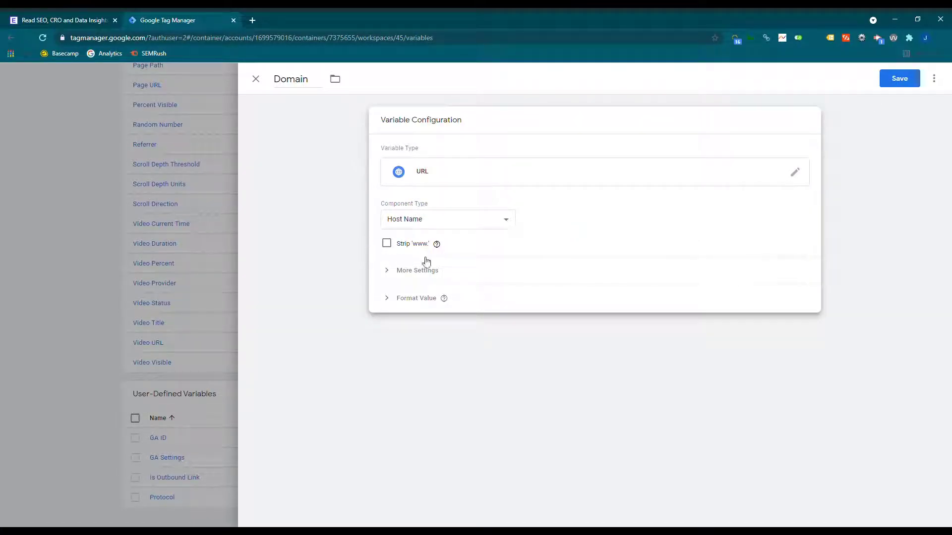
{"action": "left_click", "coordinate": [83, 20]}
{"action": "left_click", "coordinate": [256, 38]}
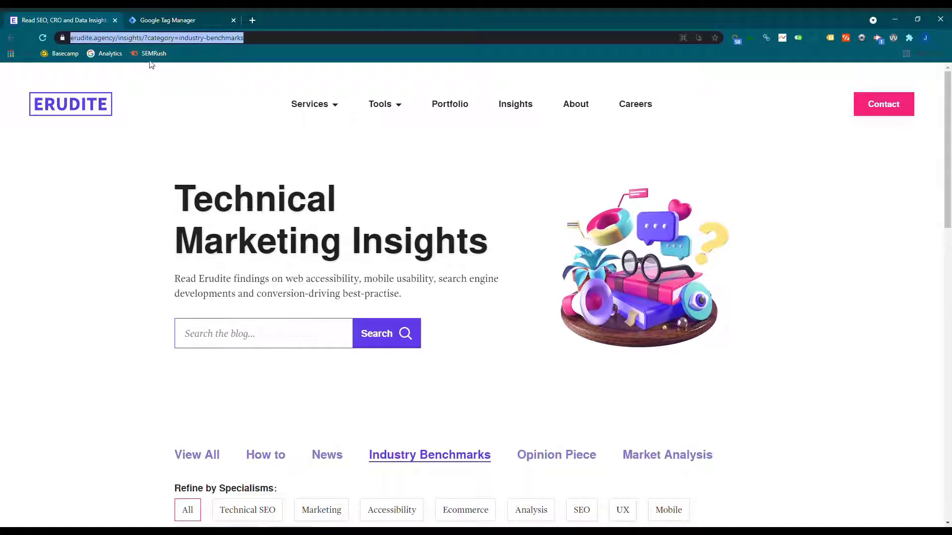
{"action": "key", "text": "ctrl+Tab"}
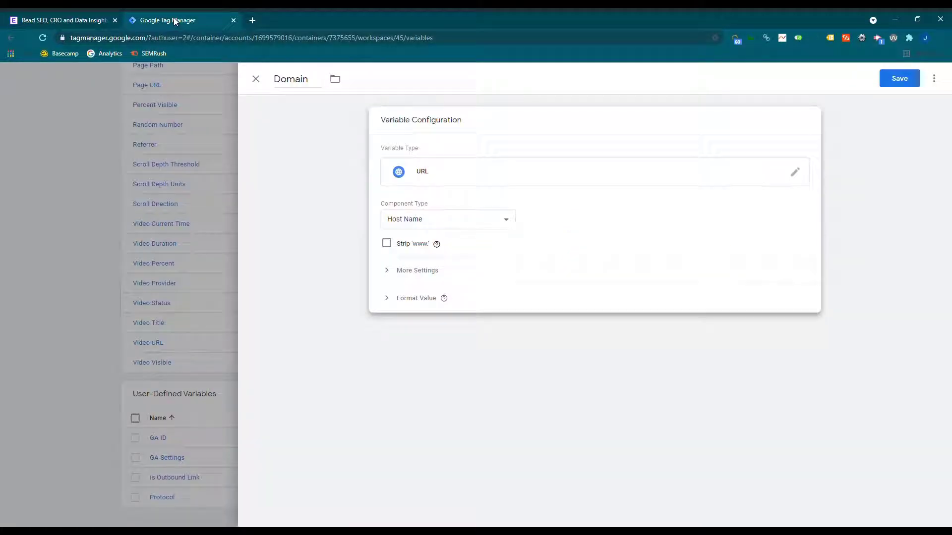
{"action": "left_click", "coordinate": [388, 244]}
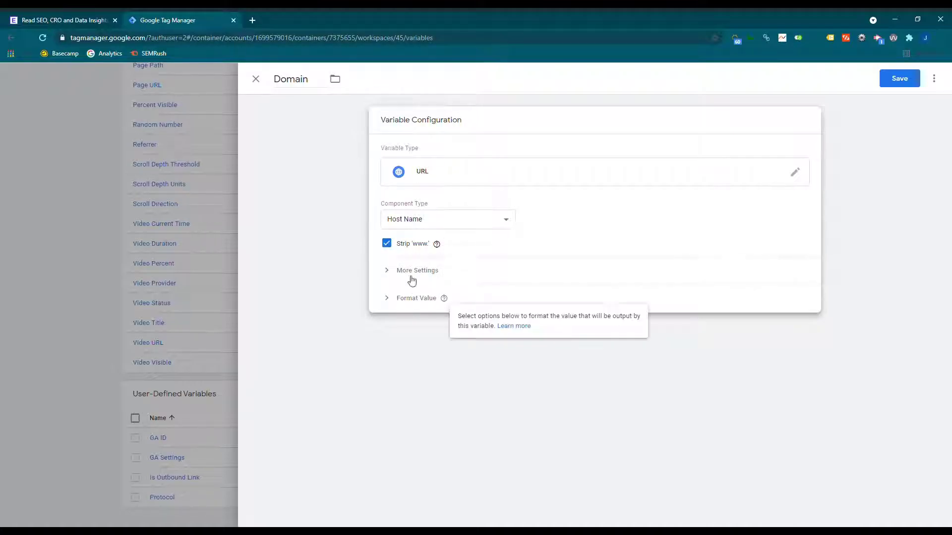
{"action": "left_click", "coordinate": [900, 80]}
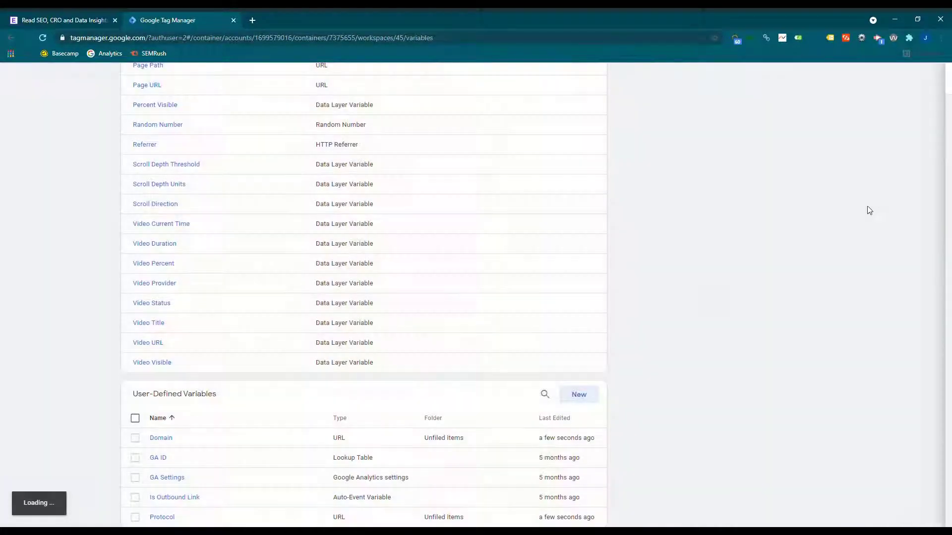
Create and save a user-defined variable named Path, using the URL variable type with component type Path
{"action": "left_click", "coordinate": [579, 396]}
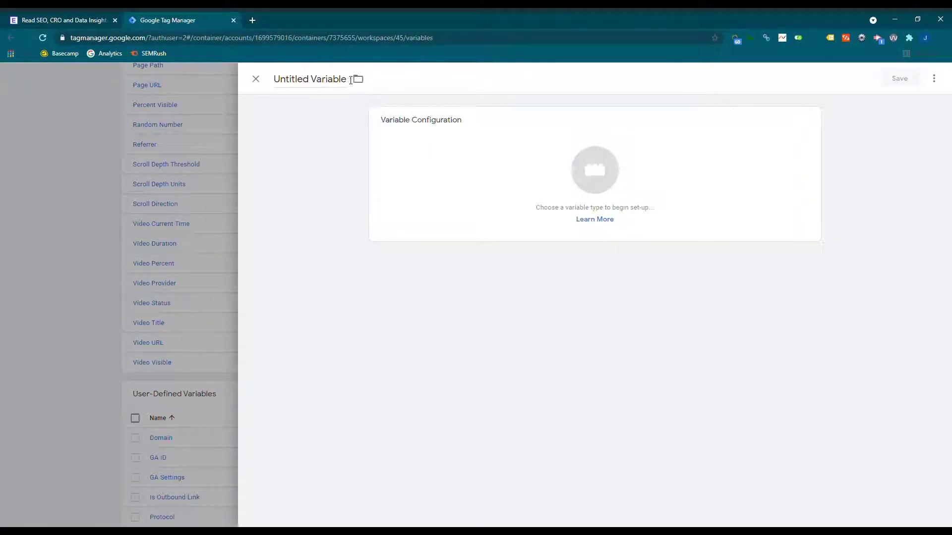
{"action": "left_click", "coordinate": [347, 79]}
{"action": "type", "text": "Path"}
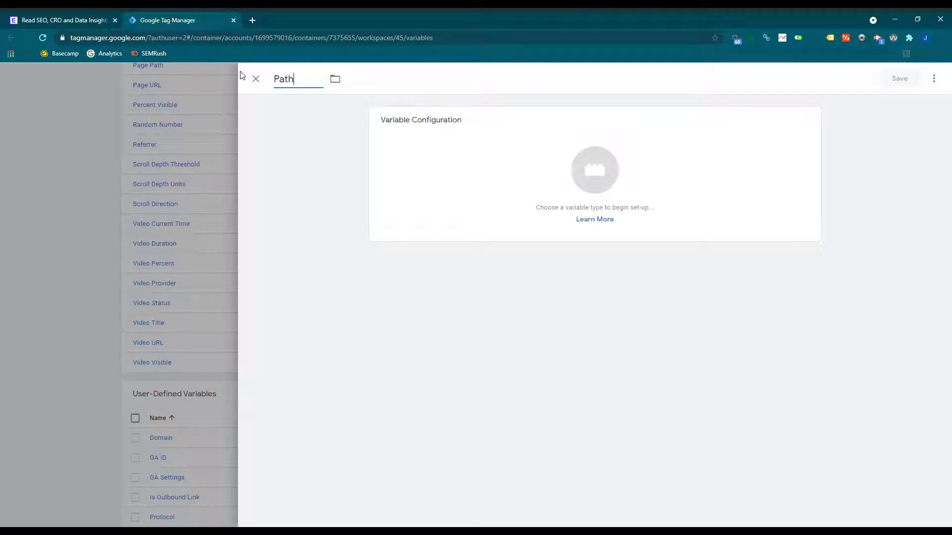
{"action": "left_click", "coordinate": [595, 167]}
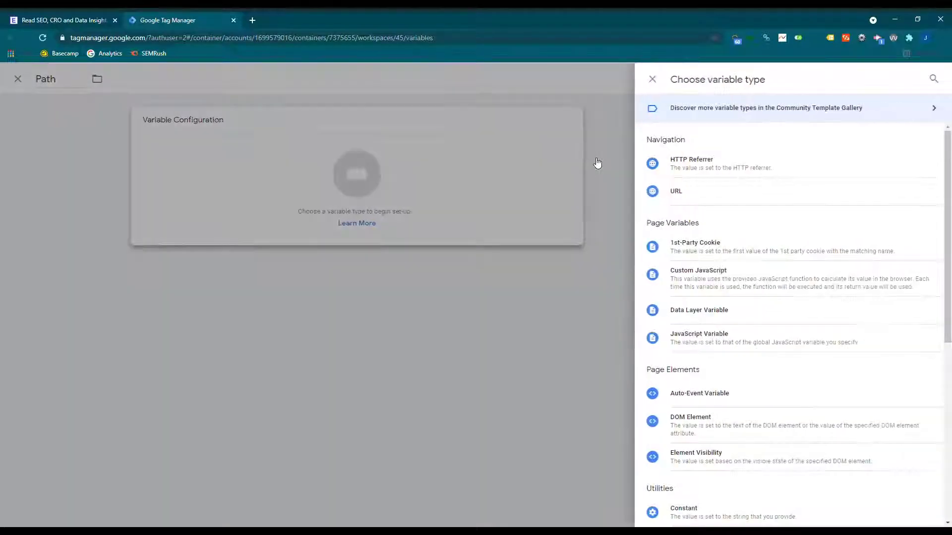
{"action": "left_click", "coordinate": [676, 191]}
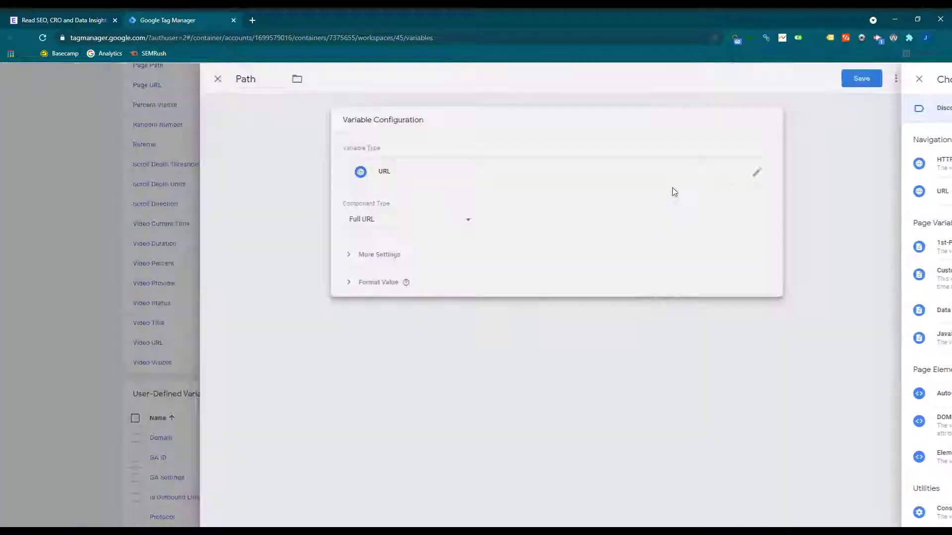
{"action": "left_click", "coordinate": [510, 224]}
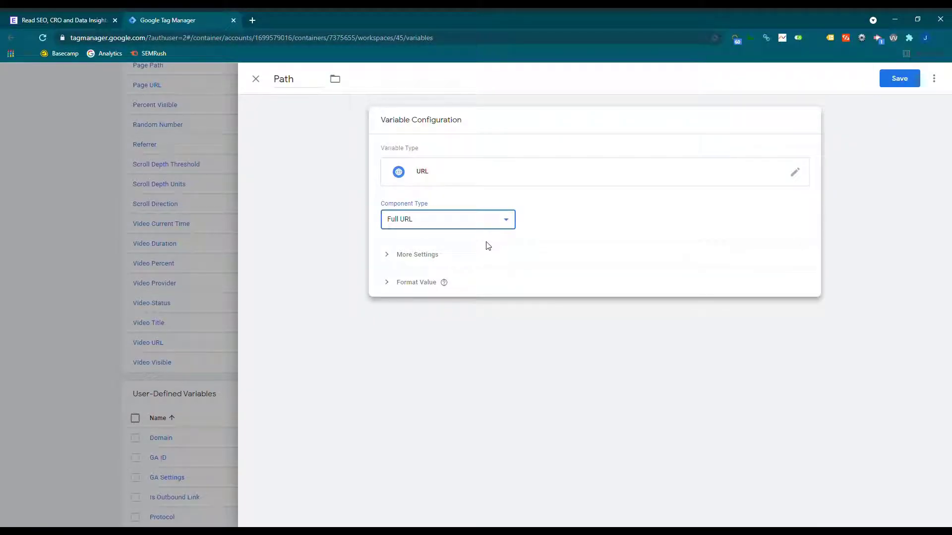
{"action": "left_click", "coordinate": [468, 270]}
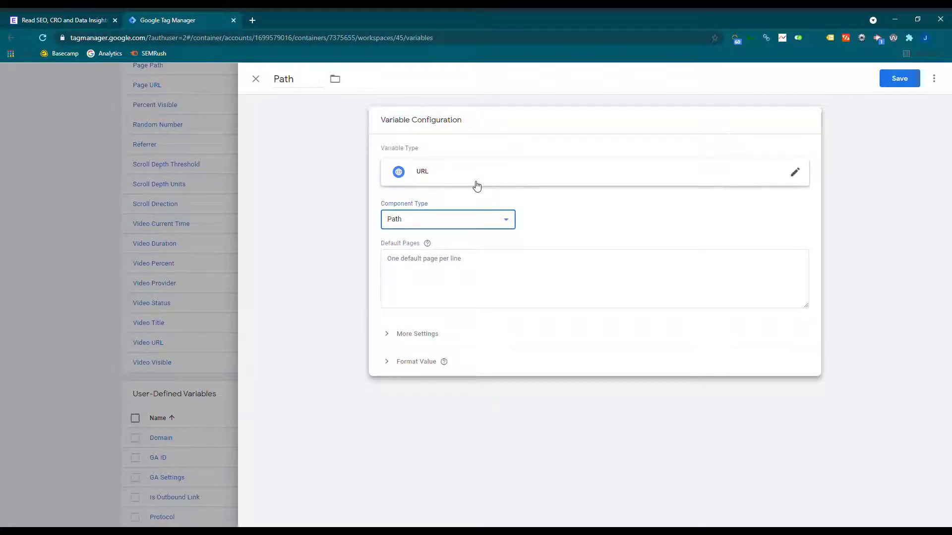
{"action": "left_click", "coordinate": [429, 245]}
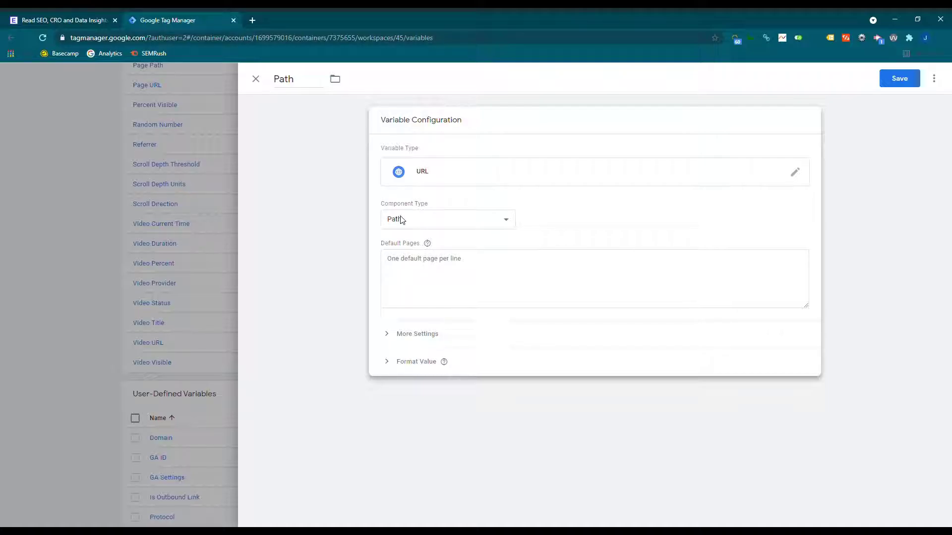
{"action": "left_click", "coordinate": [901, 80]}
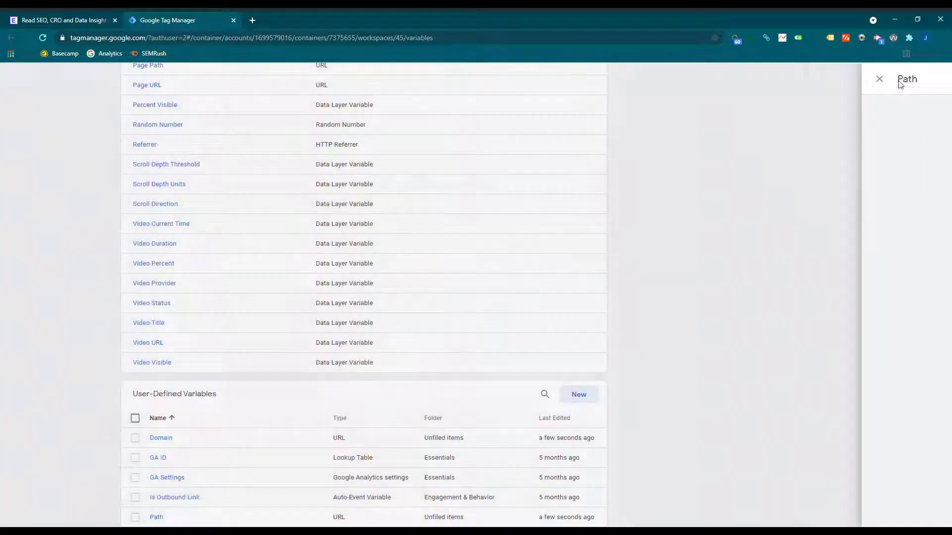
Create a user-defined variable named Canonical Tag, using the Constant variable type
{"action": "scroll", "coordinate": [746, 281], "scroll_direction": "down", "scroll_amount": 2}
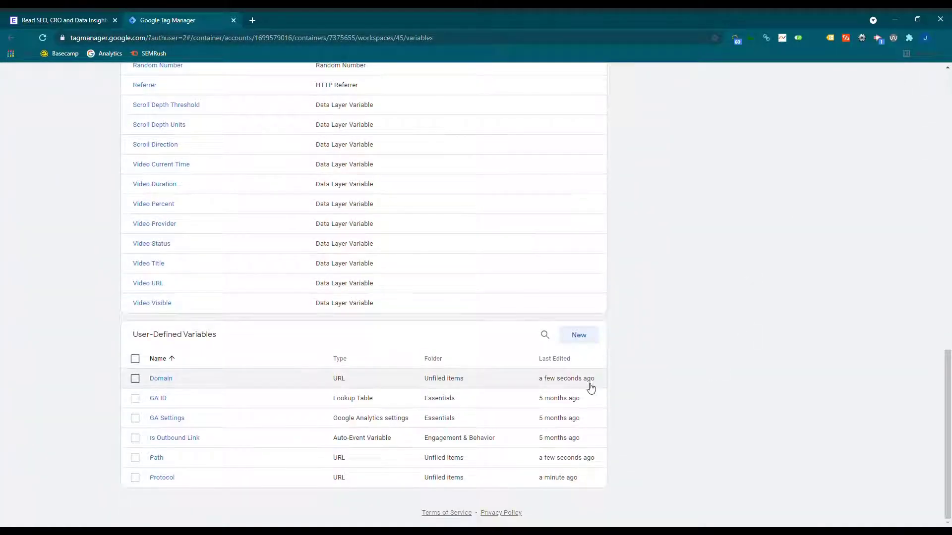
{"action": "left_click", "coordinate": [583, 340]}
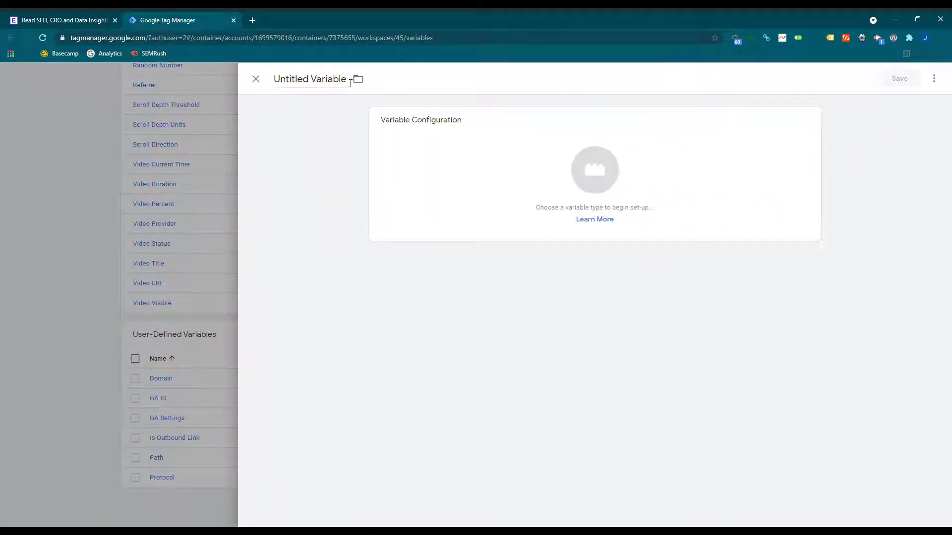
{"action": "left_click_drag", "start_coordinate": [350, 83], "coordinate": [271, 75]}
{"action": "type", "text": "Cano"}
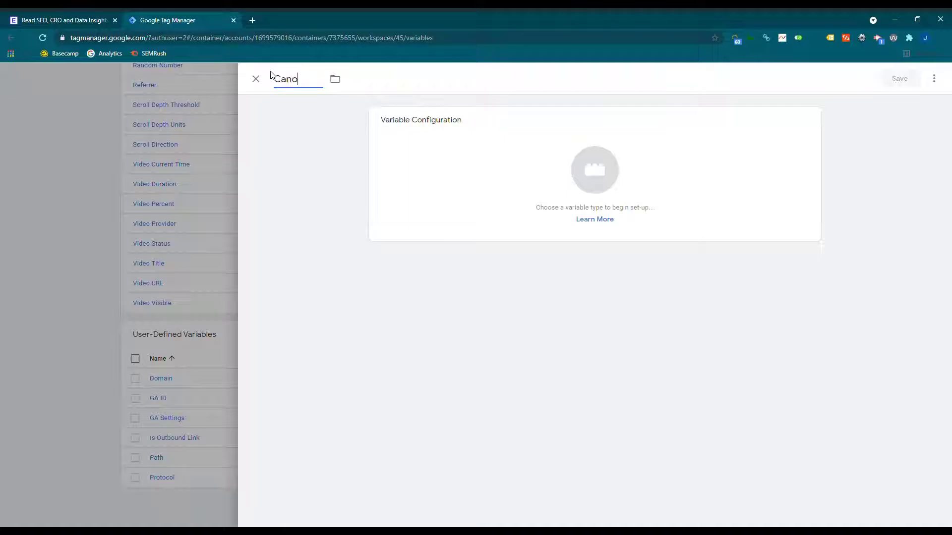
{"action": "type", "text": "nical Tag"}
{"action": "left_click", "coordinate": [657, 166]}
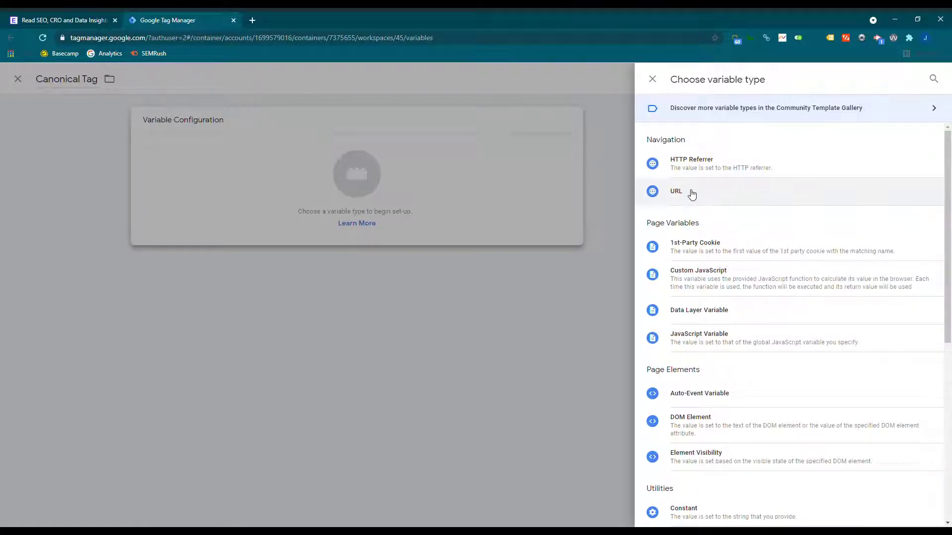
{"action": "scroll", "coordinate": [705, 299], "scroll_direction": "down", "scroll_amount": 3}
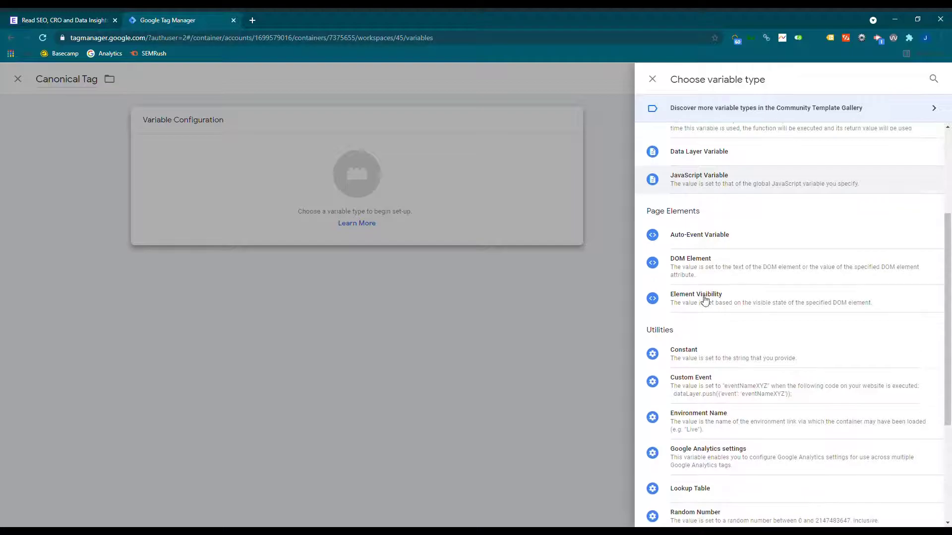
{"action": "left_click", "coordinate": [710, 358]}
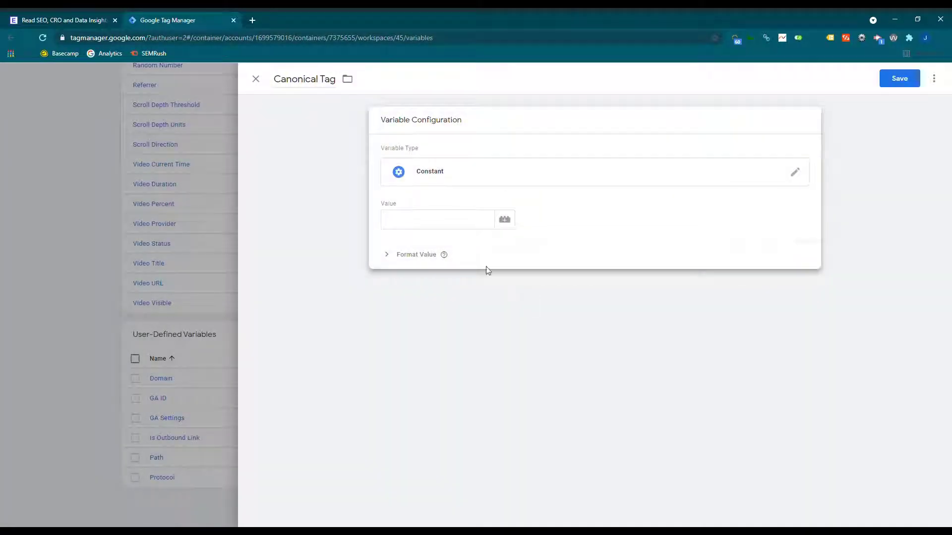
Set the Canonical Tag variable's value to {{Protocol}}://{{Domain}}{{Path}} and save it
{"action": "left_click", "coordinate": [430, 227]}
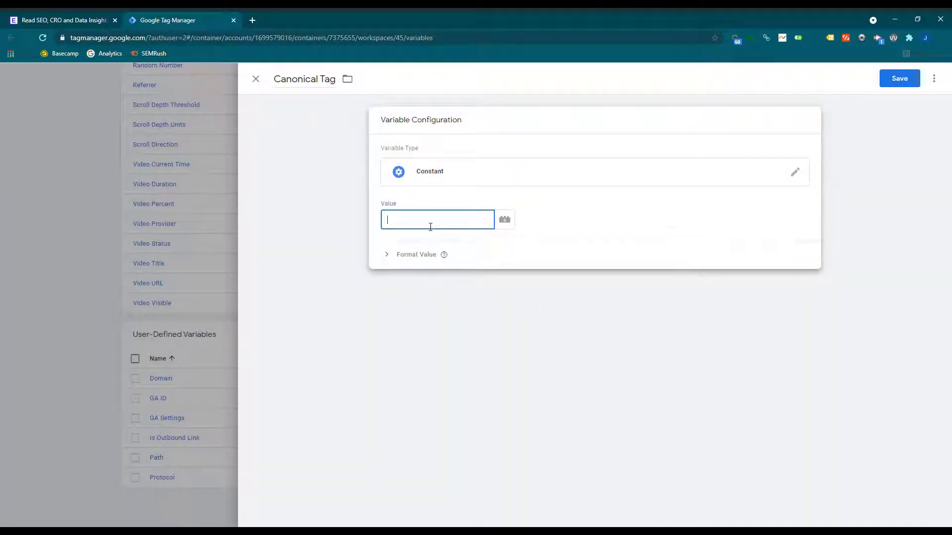
{"action": "type", "text": "{{Pro"}
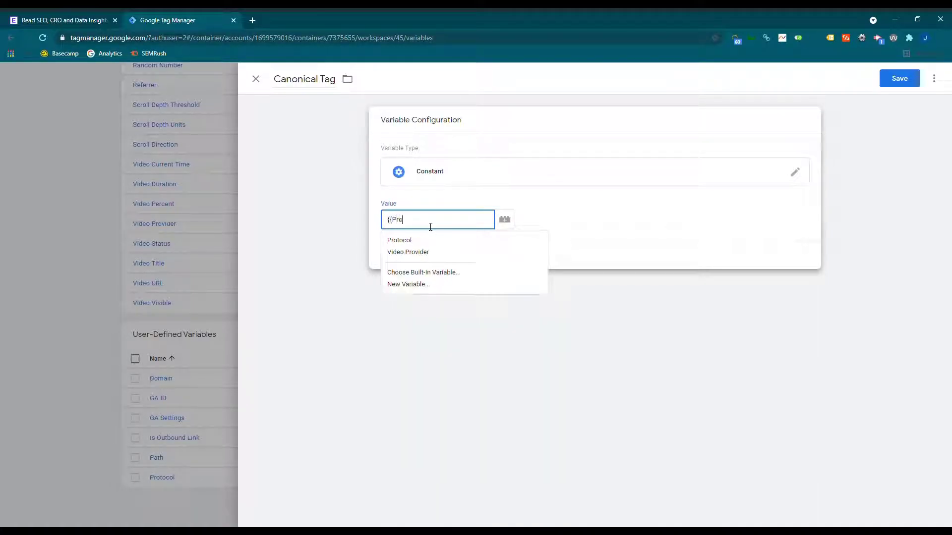
{"action": "type", "text": "tocol"}
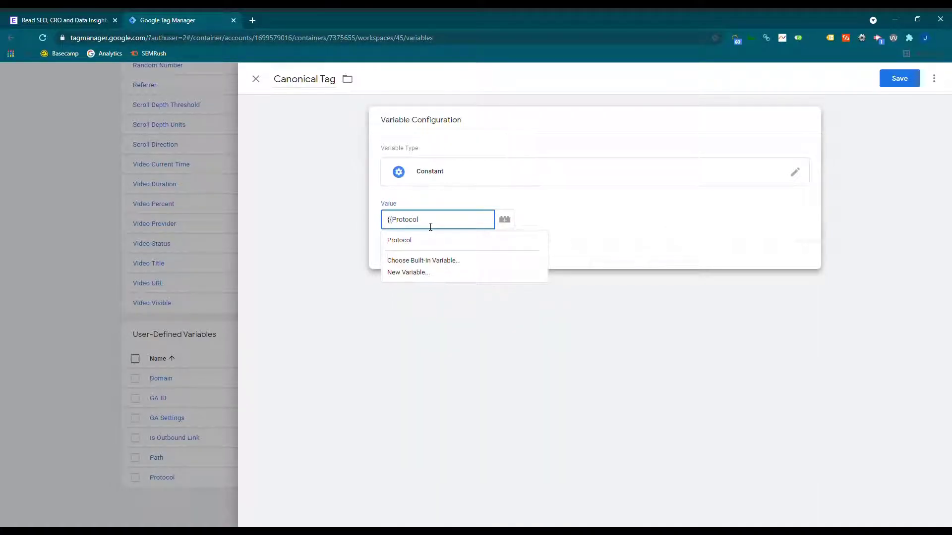
{"action": "type", "text": "}}://"}
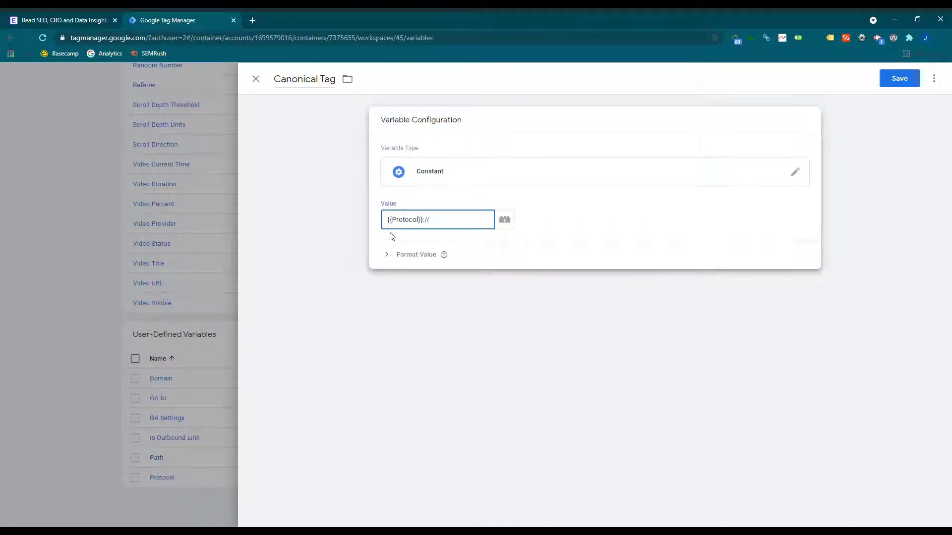
{"action": "type", "text": "{{Domain"}
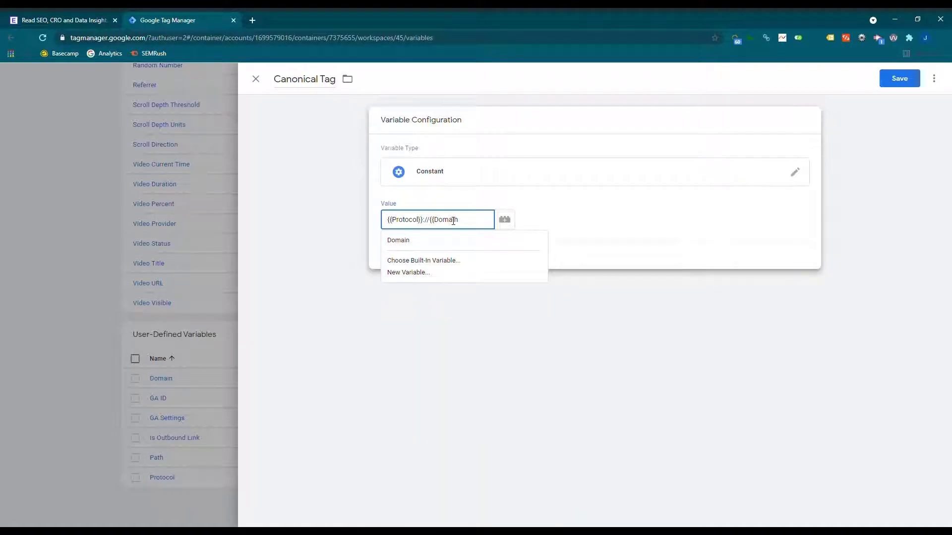
{"action": "type", "text": "}}{{"}
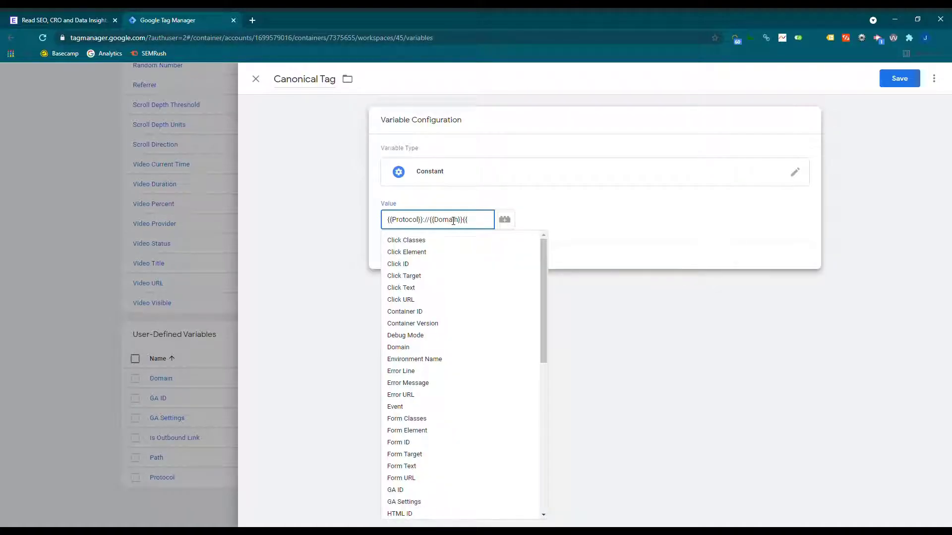
{"action": "type", "text": "Path}}"}
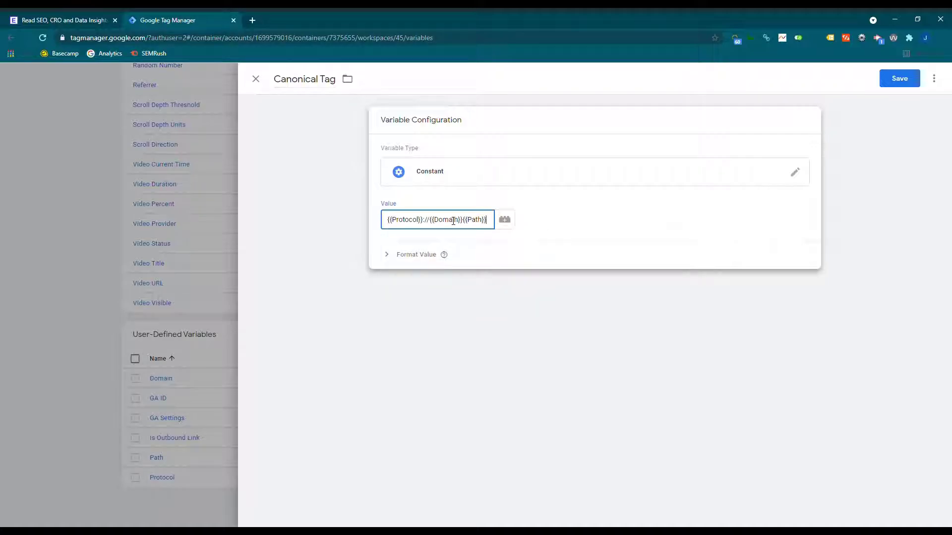
{"action": "left_click", "coordinate": [894, 81]}
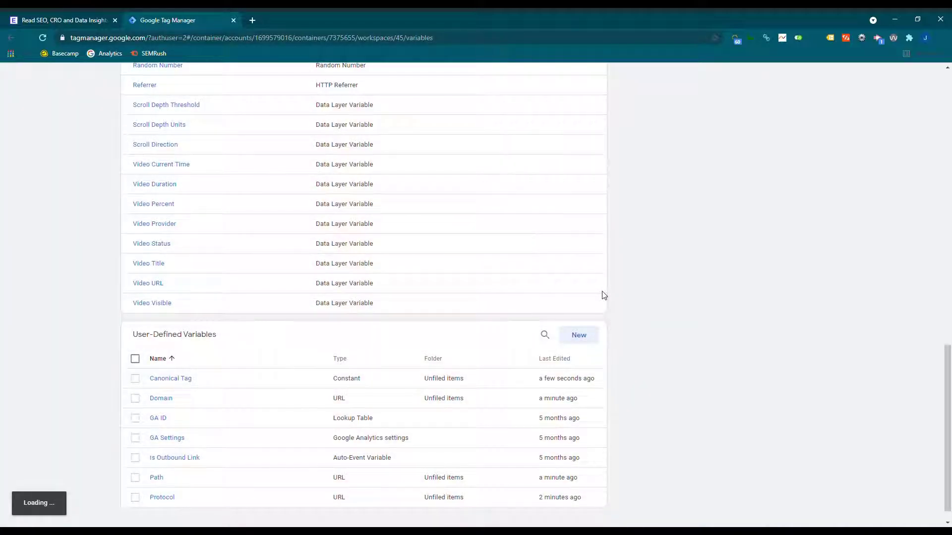
Open the workspace's list of tags
{"action": "scroll", "coordinate": [645, 301], "scroll_direction": "up", "scroll_amount": 15}
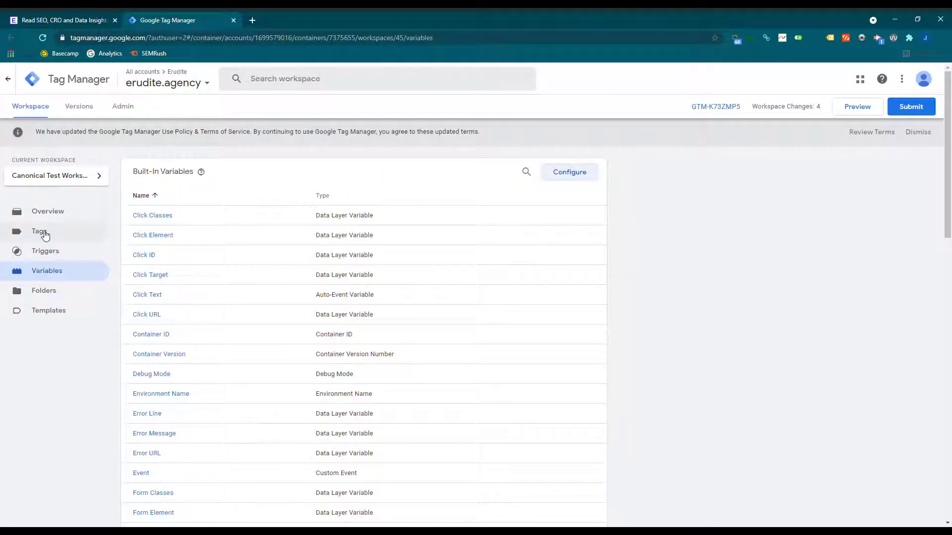
{"action": "left_click", "coordinate": [40, 231]}
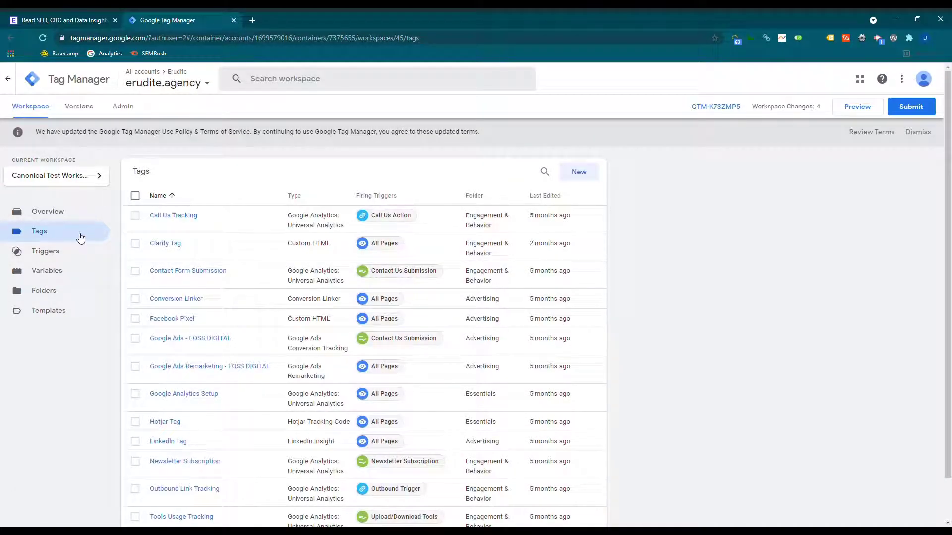
{"action": "left_click", "coordinate": [585, 172]}
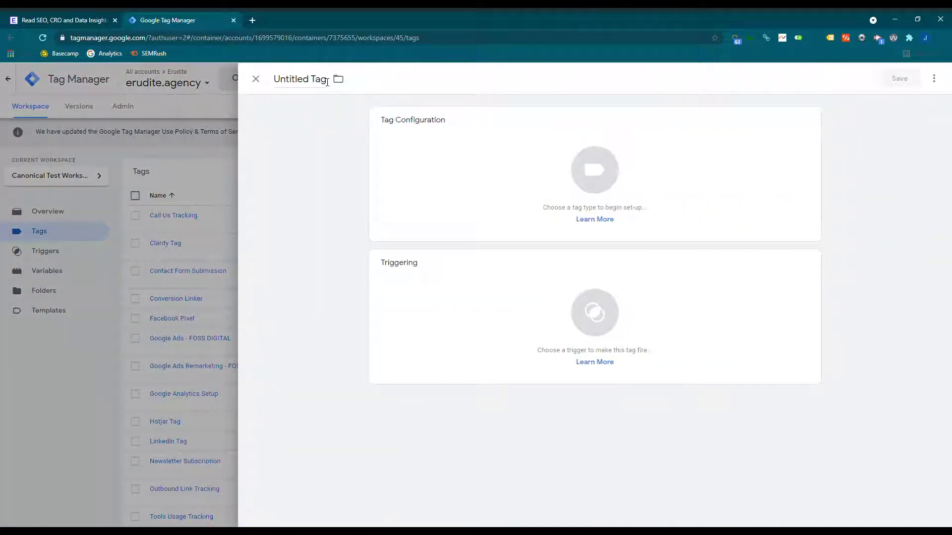
{"action": "left_click_drag", "start_coordinate": [328, 82], "coordinate": [276, 78]}
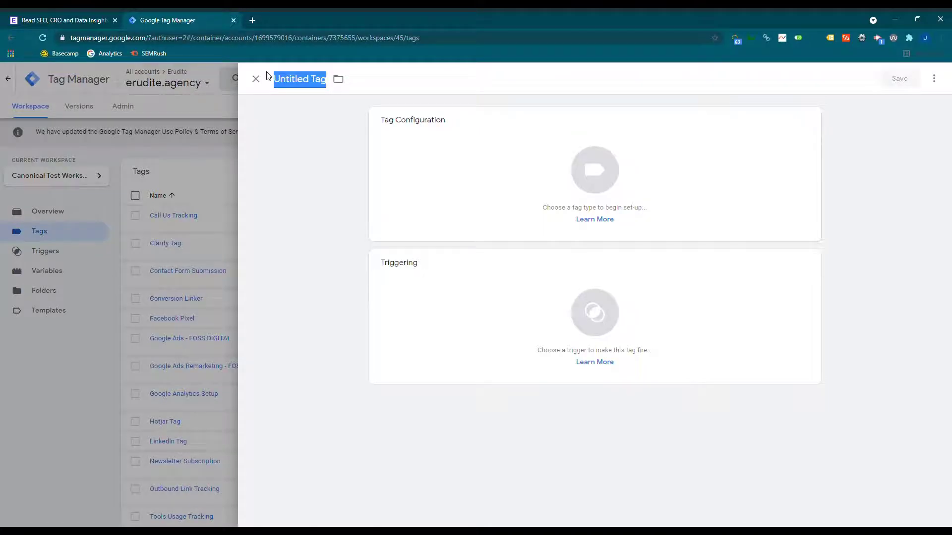
{"action": "type", "text": "Canonical"}
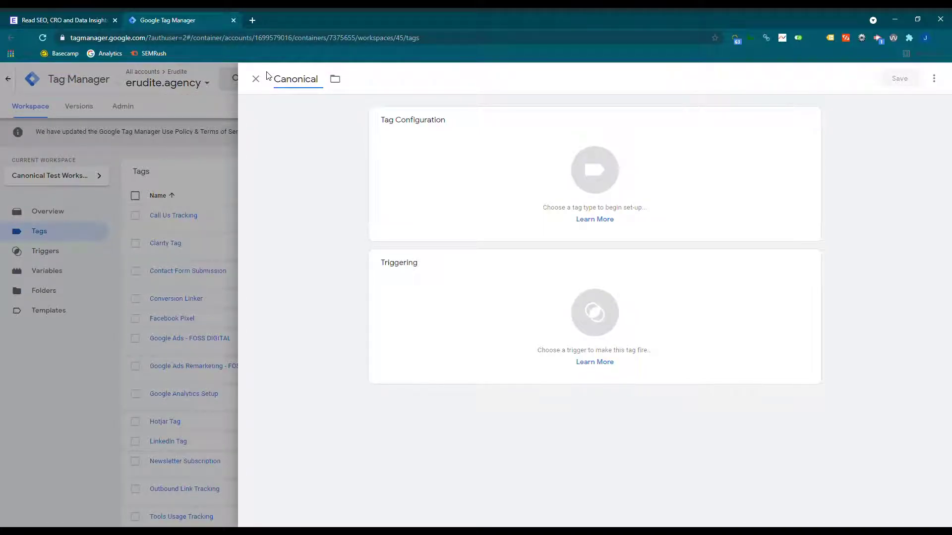
{"action": "left_click", "coordinate": [547, 174]}
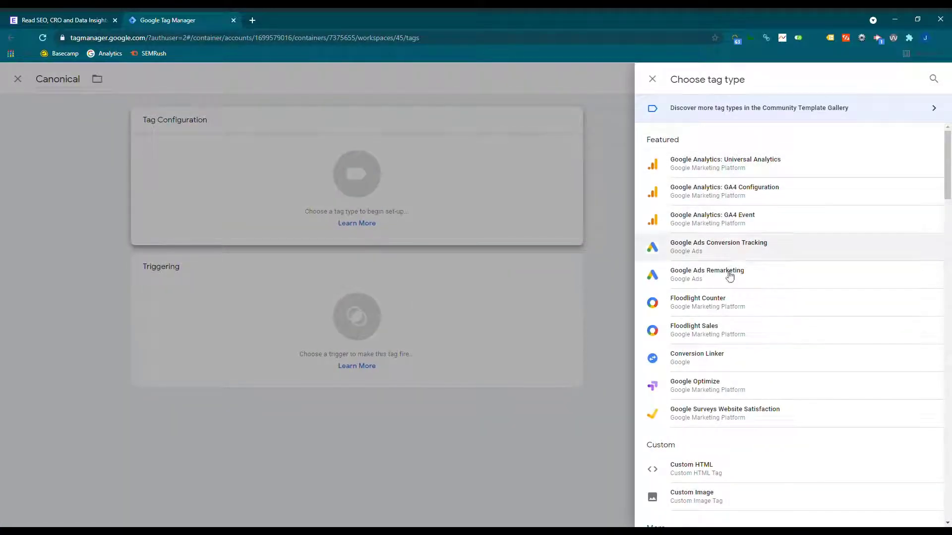
{"action": "left_click", "coordinate": [712, 470]}
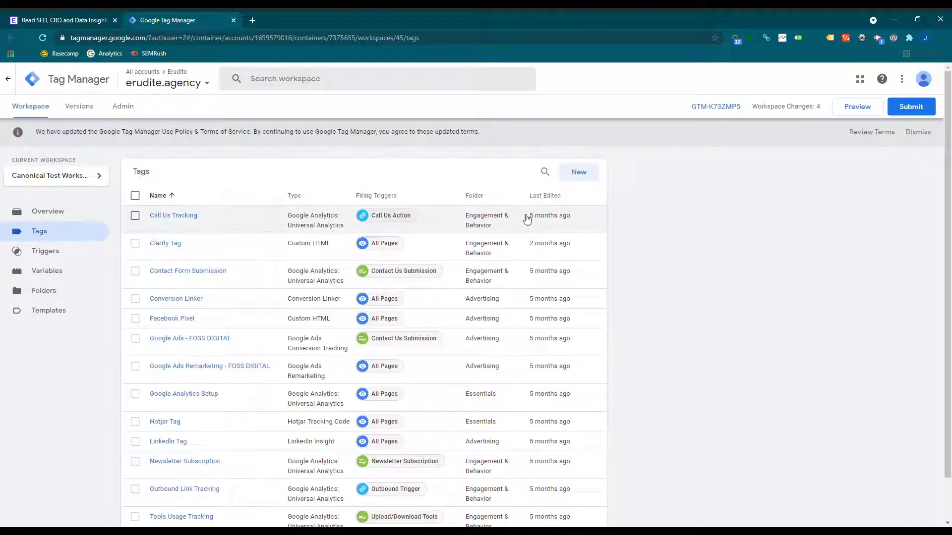
Create a tag named Canonical Tag - Insights, using the Custom HTML tag type
{"action": "left_click", "coordinate": [587, 174]}
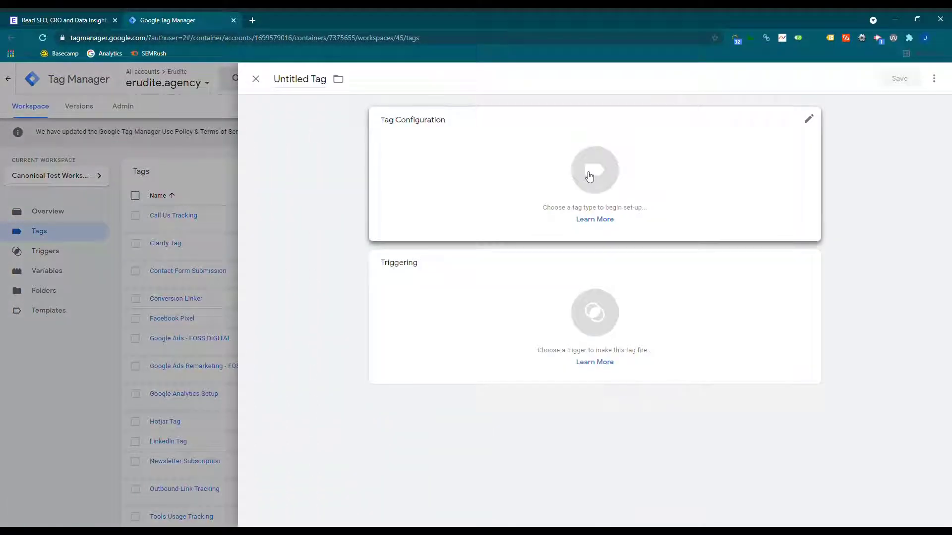
{"action": "left_click", "coordinate": [325, 79]}
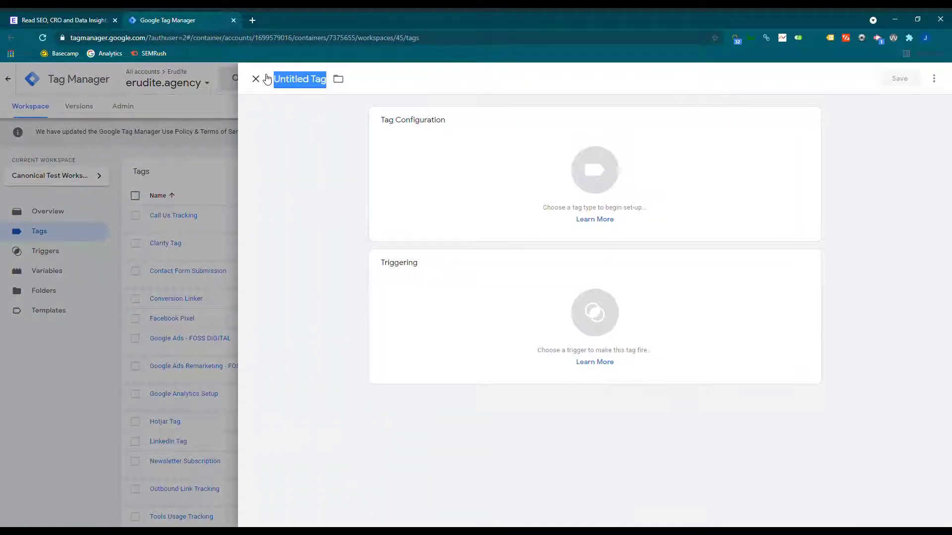
{"action": "type", "text": "Canonical "}
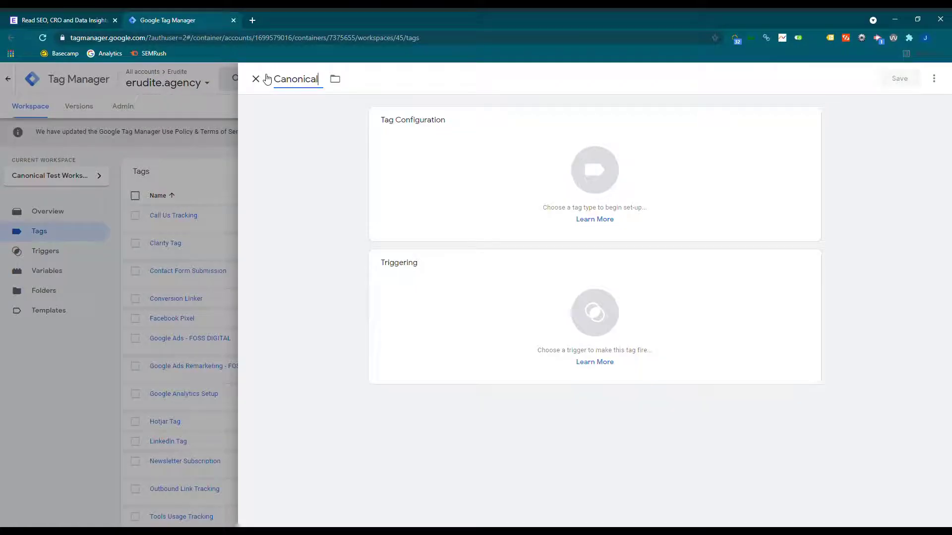
{"action": "type", "text": "Tag - Insights"}
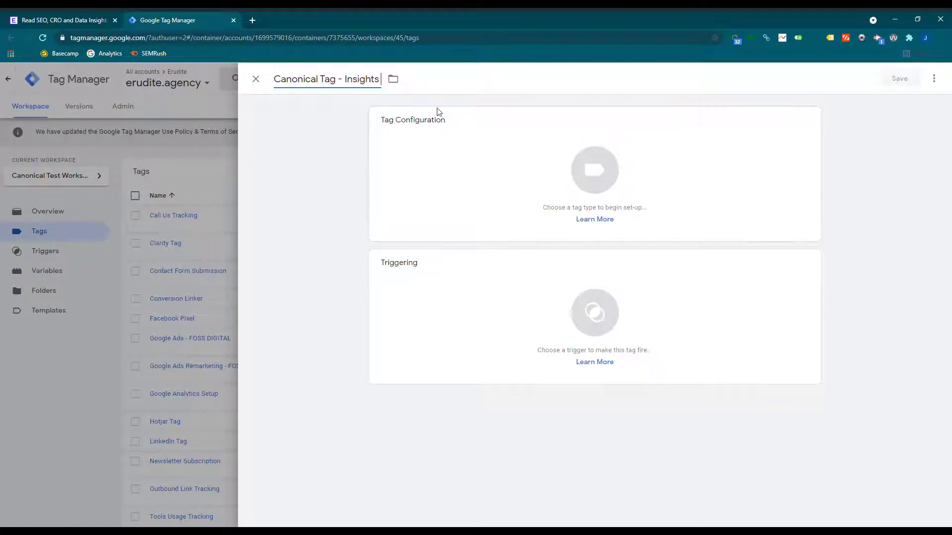
{"action": "left_click", "coordinate": [544, 170]}
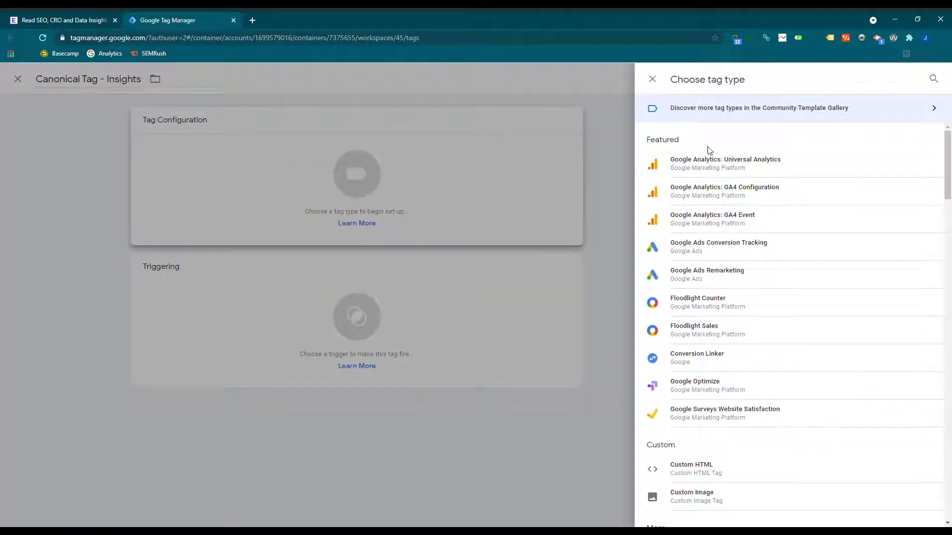
{"action": "scroll", "coordinate": [732, 243], "scroll_direction": "down", "scroll_amount": 2}
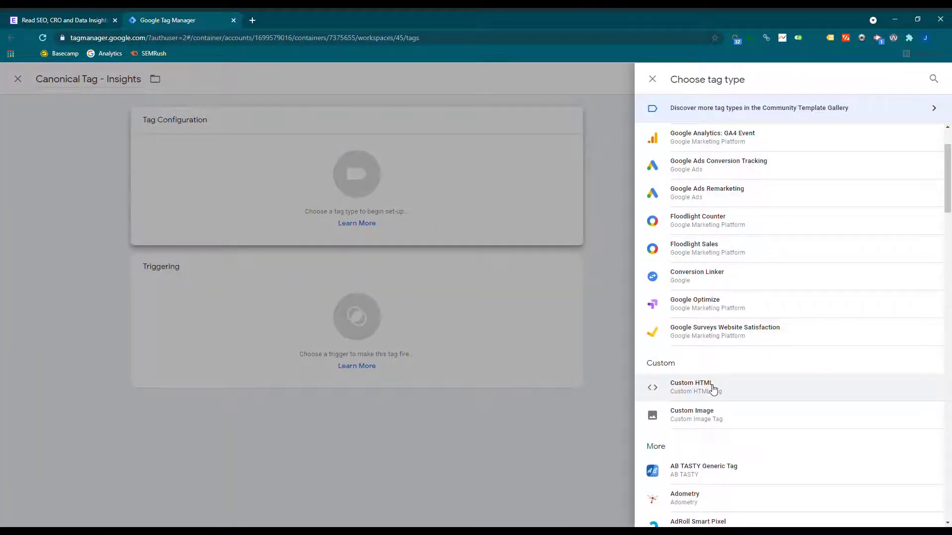
{"action": "left_click", "coordinate": [713, 389]}
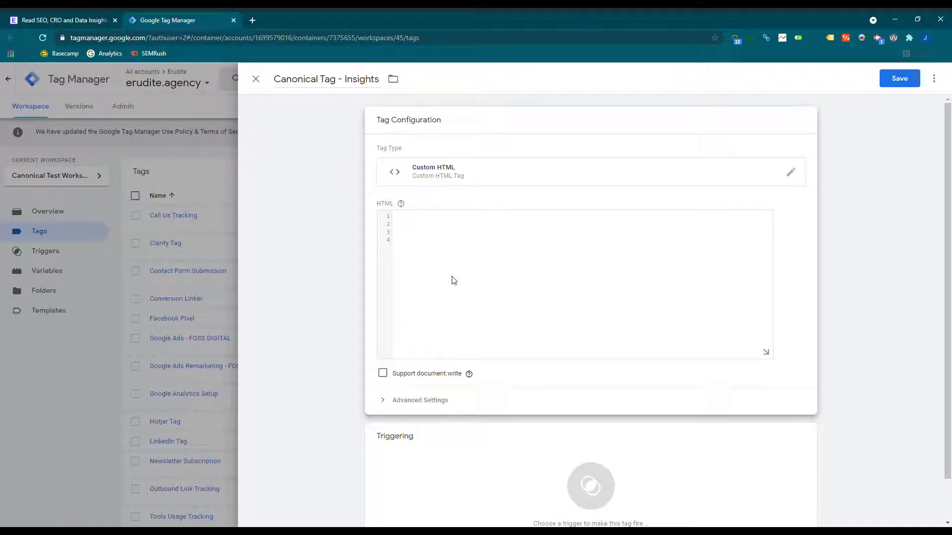
Fill the tag's HTML with a script that appends a link element to document.head, with rel 'canonical' and href {{Canonical Tag}}
{"action": "left_click", "coordinate": [397, 215]}
{"action": "type", "text": "<script>  var c = document.createElement('link');  c.rel = 'canonical';  c.href = {{Canonical}};  document.head.appendChild(c); </script>"}
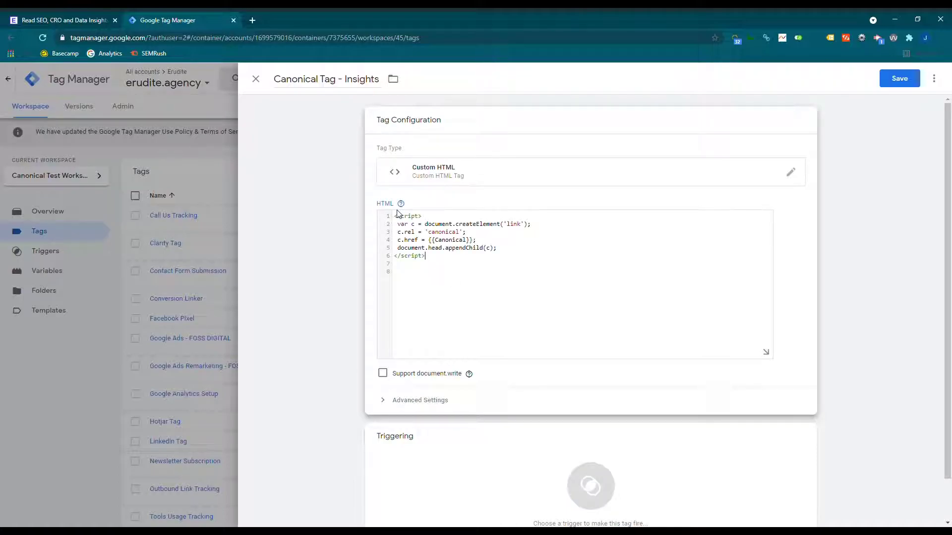
{"action": "left_click_drag", "start_coordinate": [473, 244], "coordinate": [446, 247]}
{"action": "left_click", "coordinate": [471, 245]}
{"action": "type", "text": "Tag"}
Start a new trigger for the Canonical Tag - Insights tag and name it Insights Page View
{"action": "scroll", "coordinate": [682, 326], "scroll_direction": "down", "scroll_amount": 1}
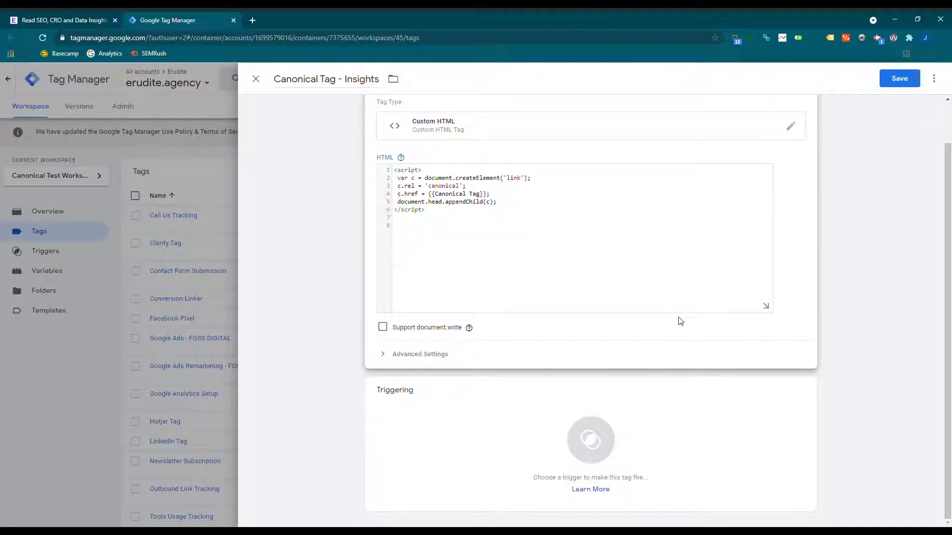
{"action": "left_click", "coordinate": [600, 432]}
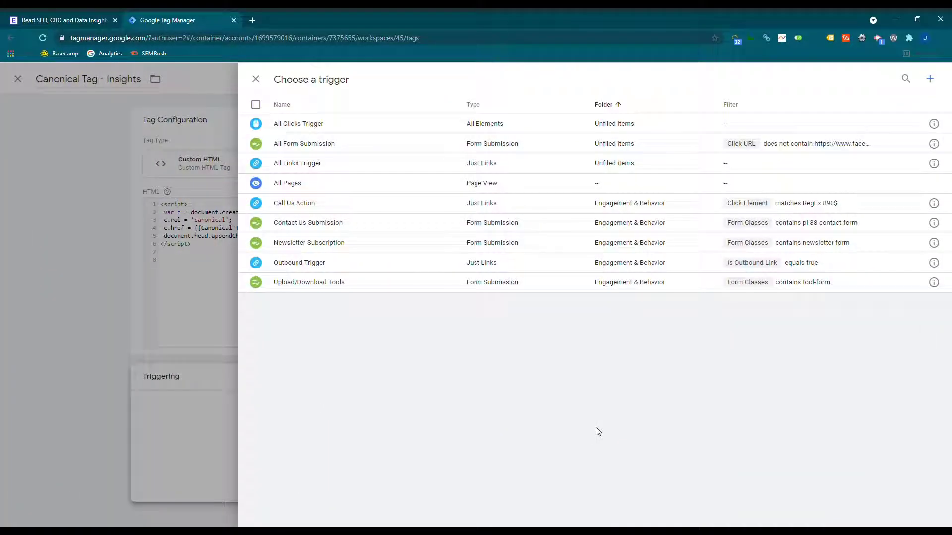
{"action": "left_click", "coordinate": [931, 80]}
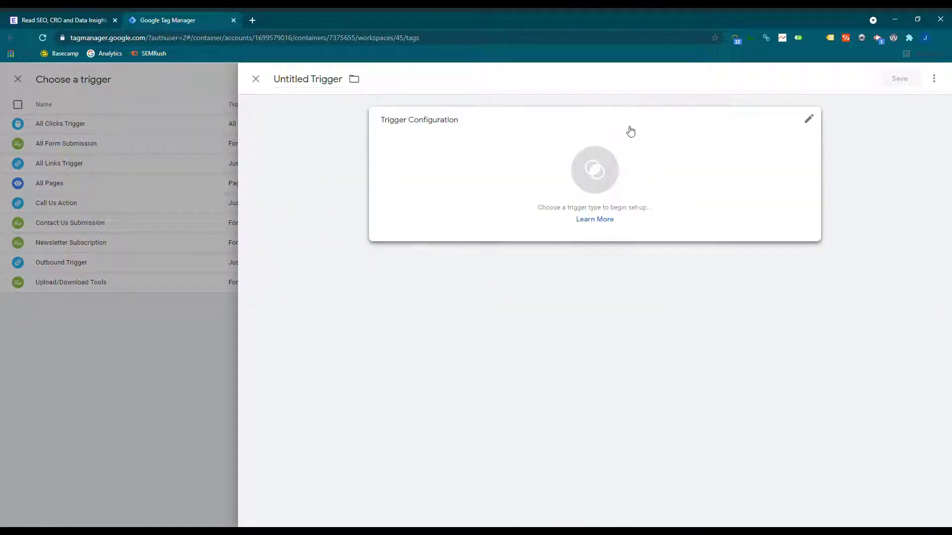
{"action": "left_click", "coordinate": [344, 84]}
{"action": "key", "text": "BackSpace"}
{"action": "key", "text": "BackSpace"}
{"action": "key", "text": "BackSpace"}
{"action": "key", "text": "BackSpace"}
{"action": "key", "text": "BackSpace"}
{"action": "key", "text": "BackSpace"}
{"action": "key", "text": "BackSpace"}
{"action": "key", "text": "BackSpace"}
{"action": "key", "text": "BackSpace"}
{"action": "key", "text": "BackSpace"}
{"action": "key", "text": "BackSpace"}
{"action": "key", "text": "BackSpace"}
{"action": "key", "text": "BackSpace"}
{"action": "key", "text": "BackSpace"}
{"action": "key", "text": "BackSpace"}
{"action": "key", "text": "BackSpace"}
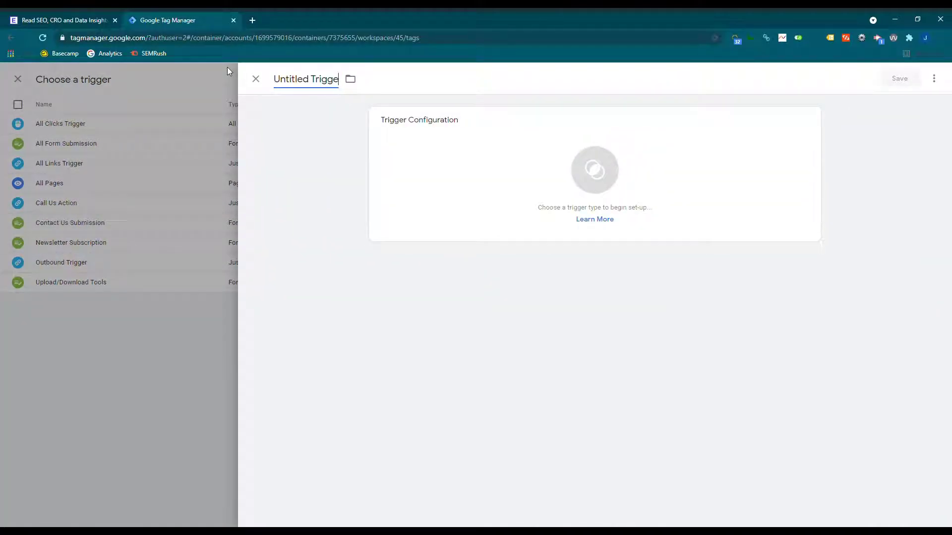
{"action": "type", "text": "Insi"}
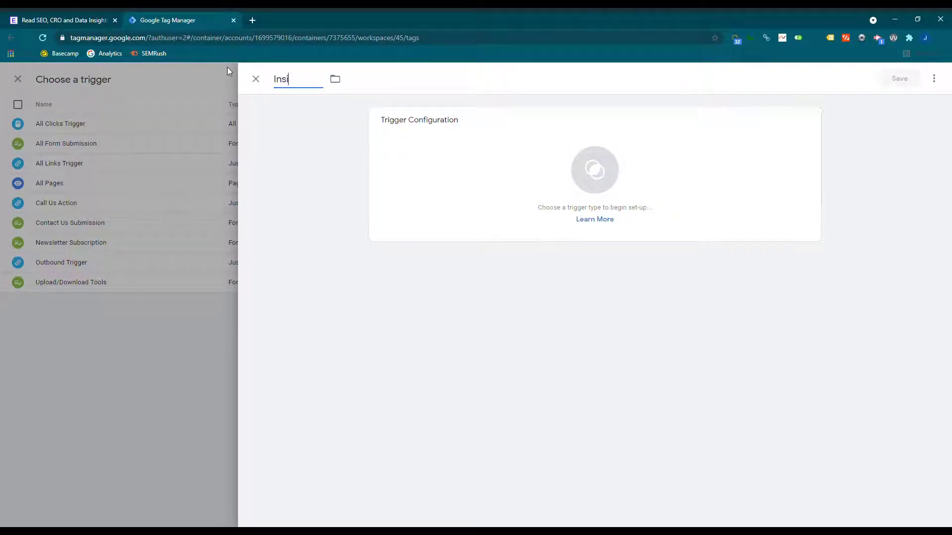
{"action": "type", "text": "ghts Page View"}
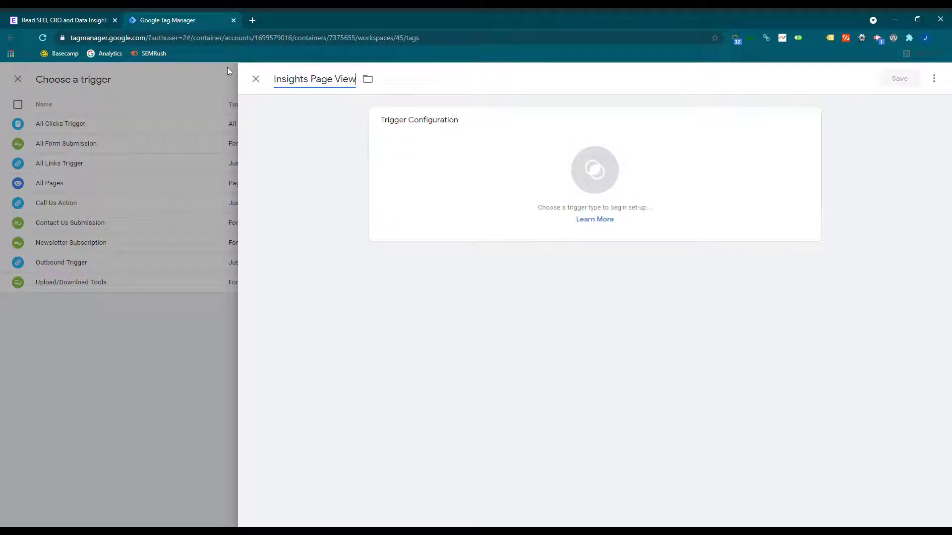
Configure the trigger as a Page View type firing on some page views where Page URL contains /insights/?
{"action": "left_click", "coordinate": [615, 164]}
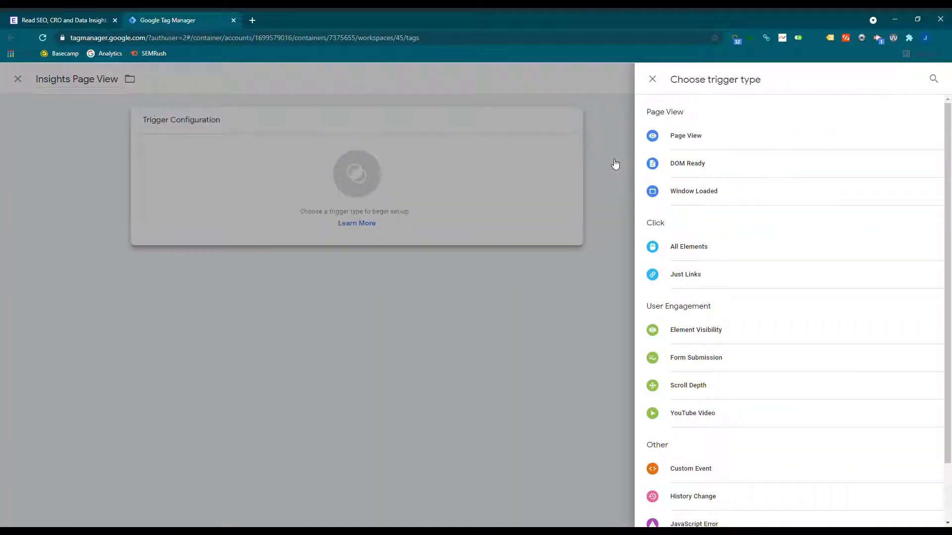
{"action": "left_click", "coordinate": [697, 138]}
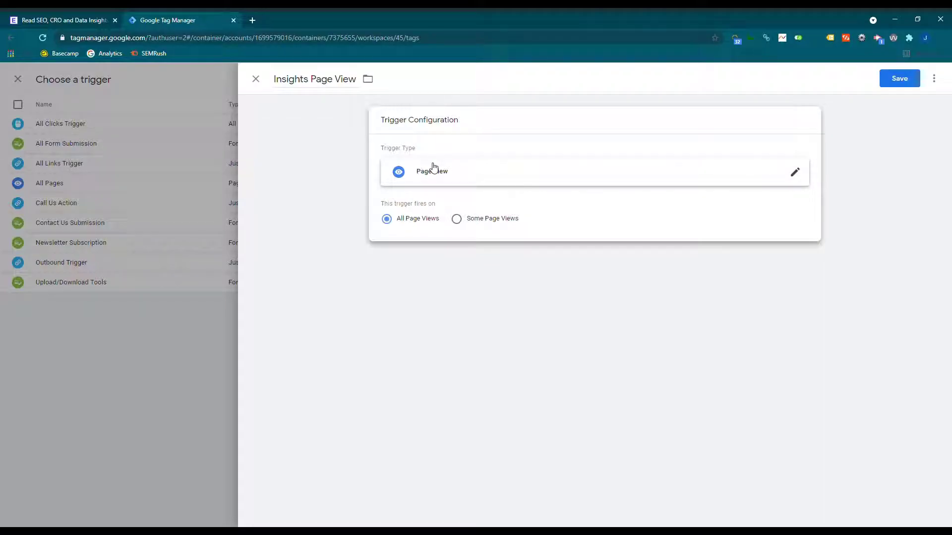
{"action": "left_click", "coordinate": [456, 219]}
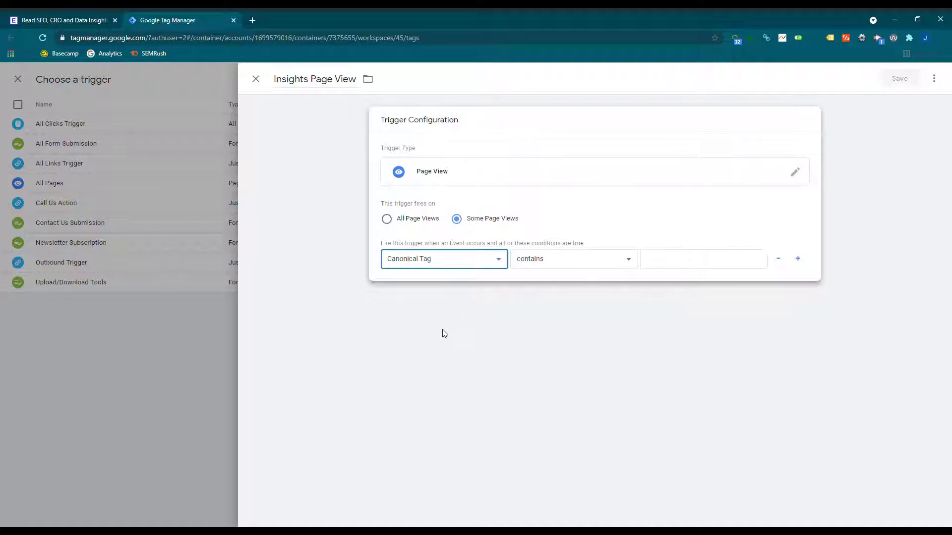
{"action": "left_click", "coordinate": [415, 322]}
{"action": "left_click", "coordinate": [684, 265]}
{"action": "type", "text": "/"}
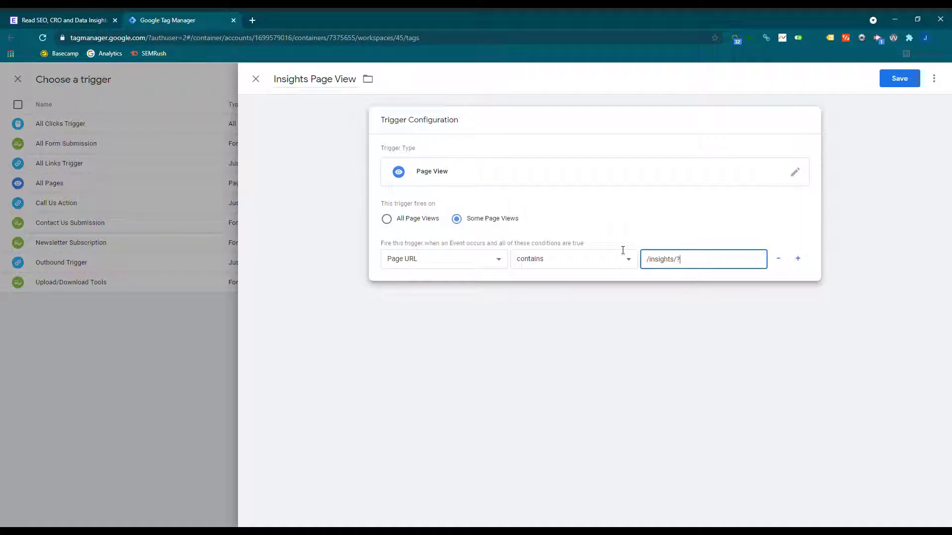
On the Erudite site, compare the 10 Years In SEO article's URL path with the Industry Benchmarks category listing's URL
{"action": "left_click", "coordinate": [64, 23]}
{"action": "scroll", "coordinate": [262, 343], "scroll_direction": "down", "scroll_amount": 5}
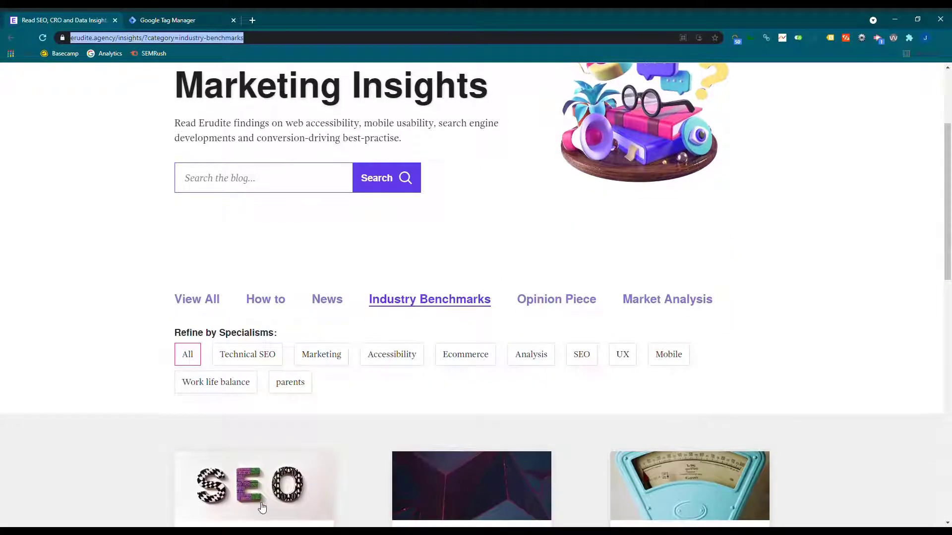
{"action": "left_click", "coordinate": [261, 425]}
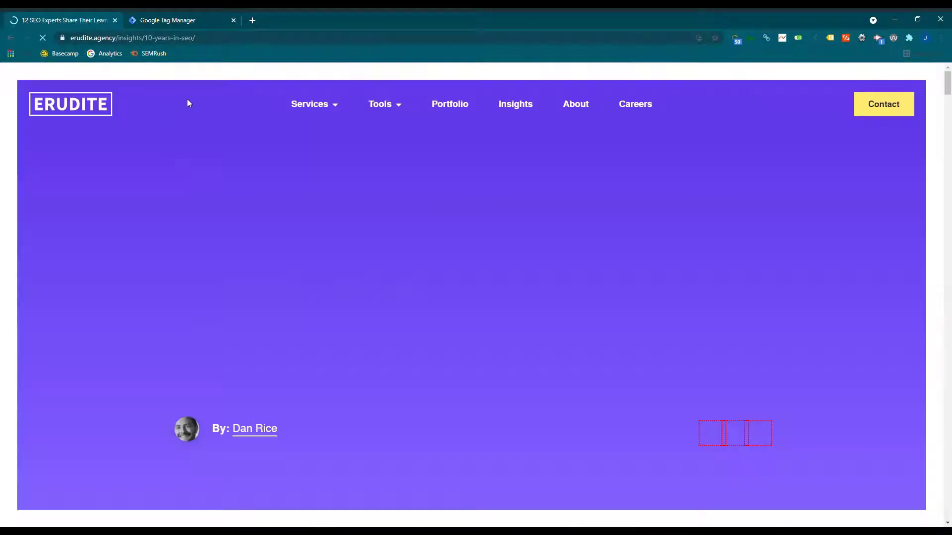
{"action": "left_click_drag", "start_coordinate": [145, 38], "coordinate": [210, 36]}
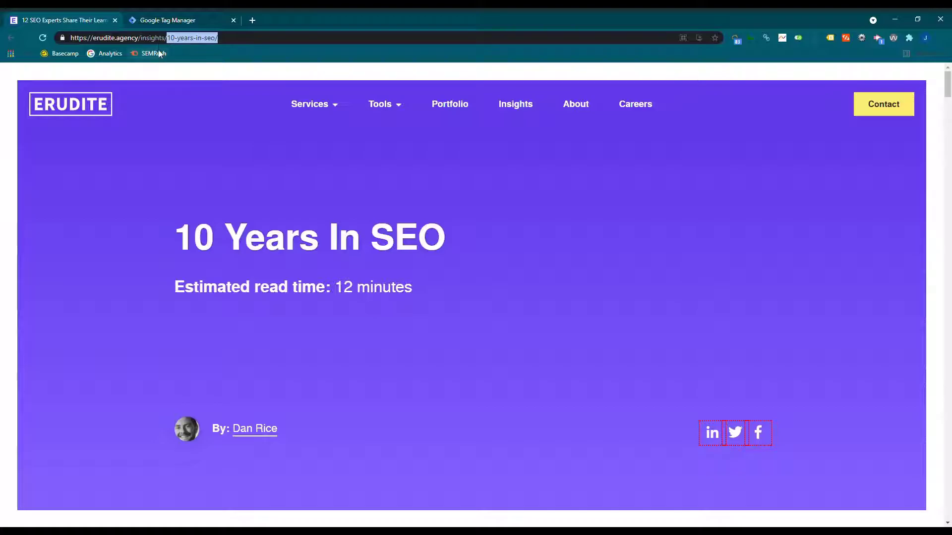
{"action": "scroll", "coordinate": [299, 274], "scroll_direction": "down", "scroll_amount": 4}
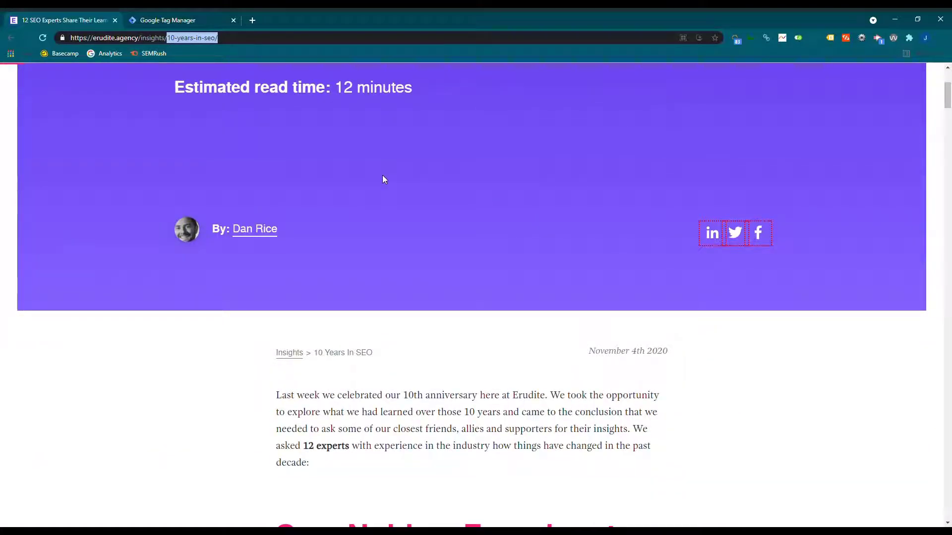
{"action": "scroll", "coordinate": [383, 176], "scroll_direction": "up", "scroll_amount": 4}
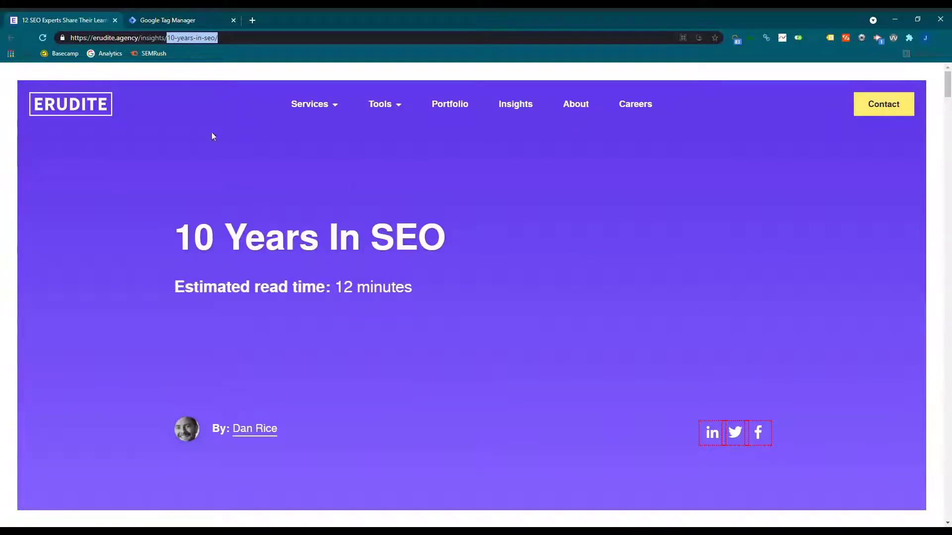
{"action": "left_click", "coordinate": [8, 39]}
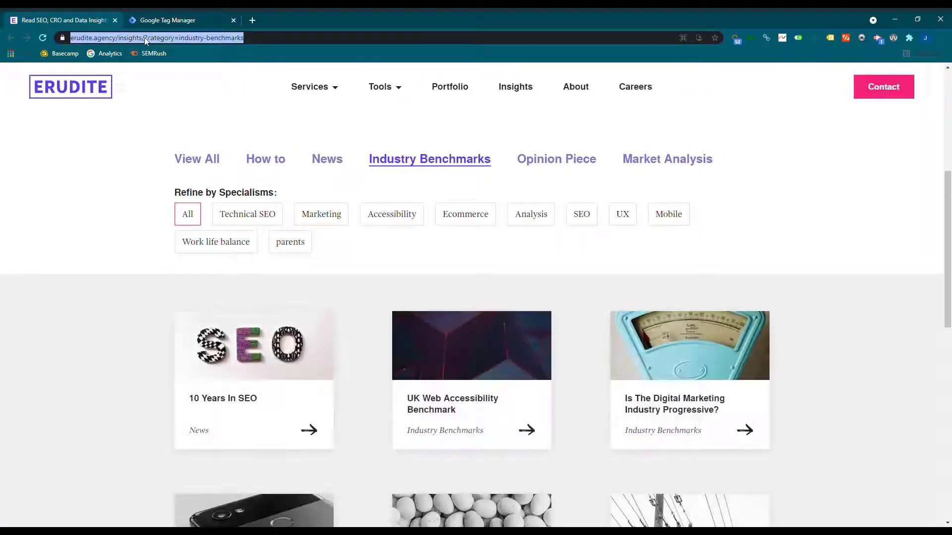
Return to Tag Manager and save the Insights Page View trigger and the Canonical Tag - Insights tag
{"action": "left_click", "coordinate": [164, 22]}
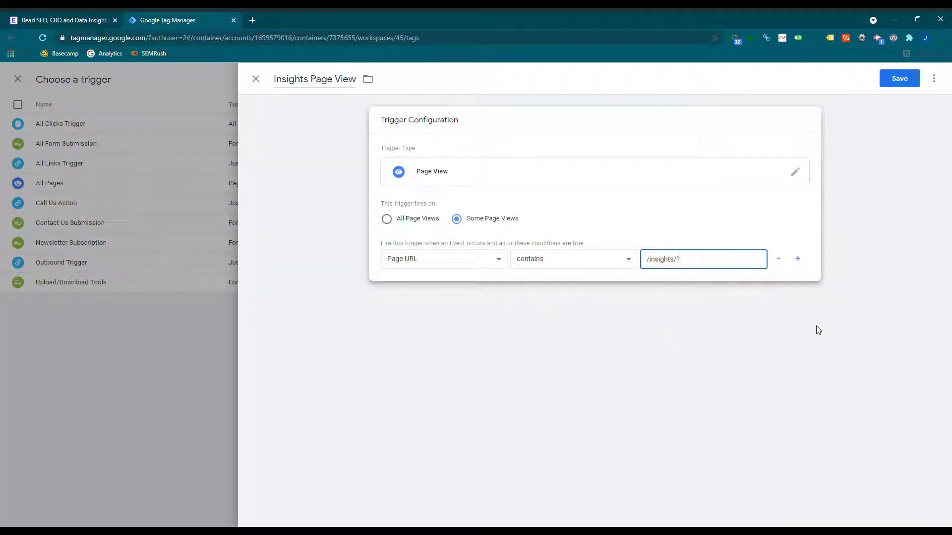
{"action": "left_click", "coordinate": [902, 79]}
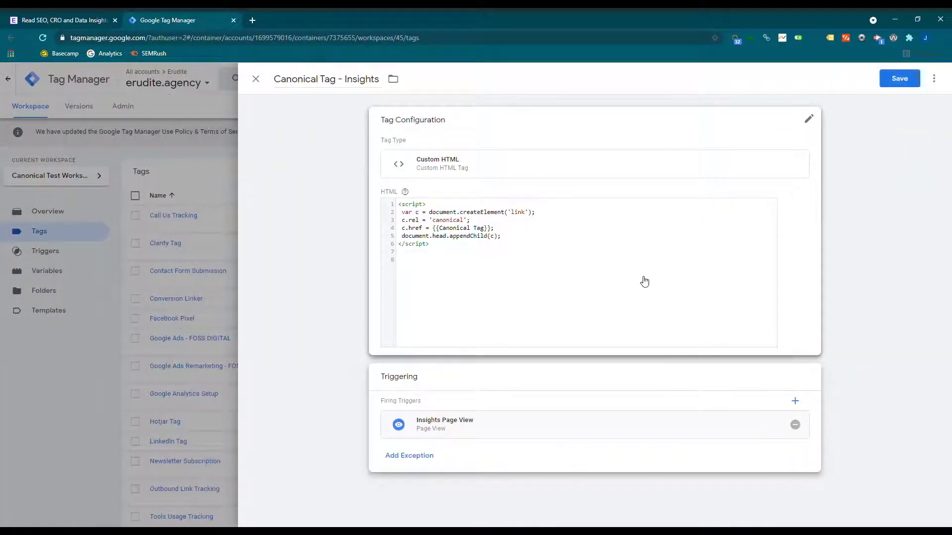
{"action": "left_click", "coordinate": [898, 80]}
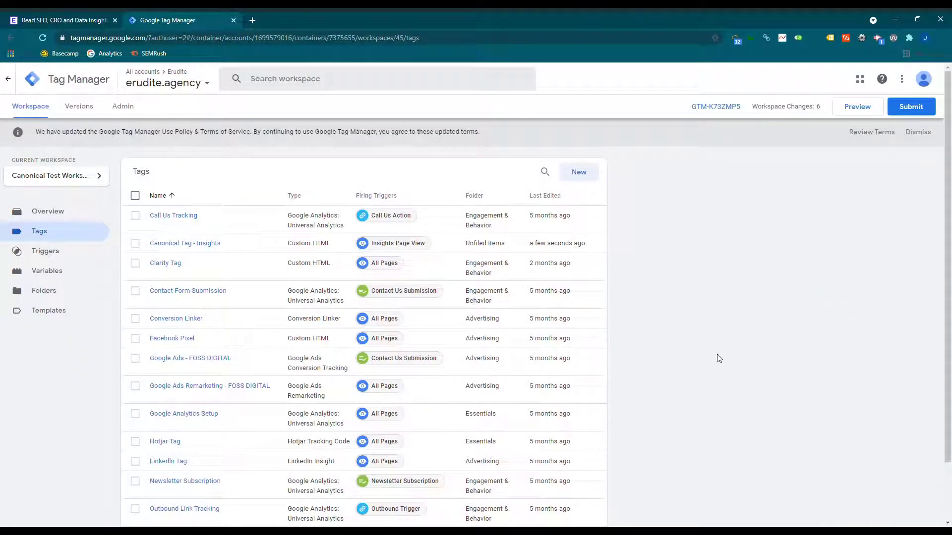
{"action": "scroll", "coordinate": [717, 364], "scroll_direction": "down", "scroll_amount": 2}
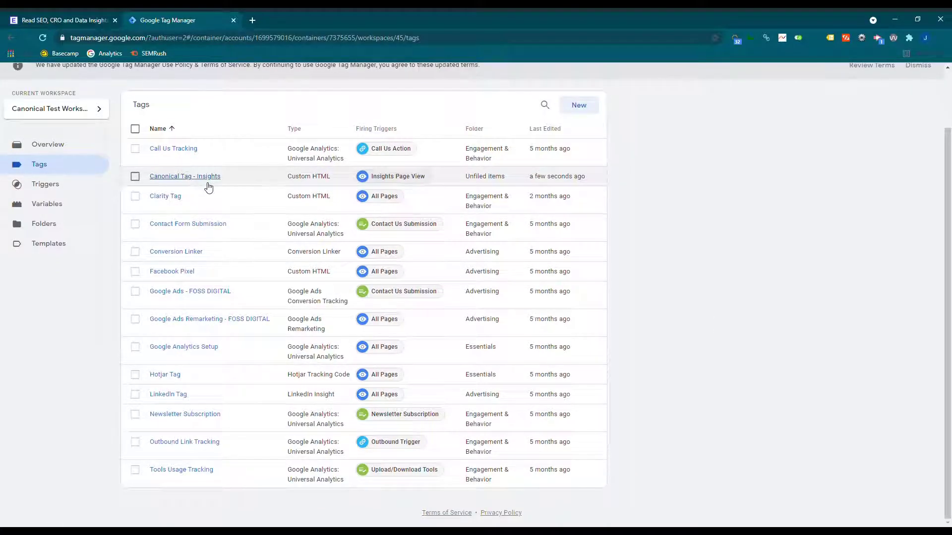
{"action": "scroll", "coordinate": [651, 230], "scroll_direction": "up", "scroll_amount": 2}
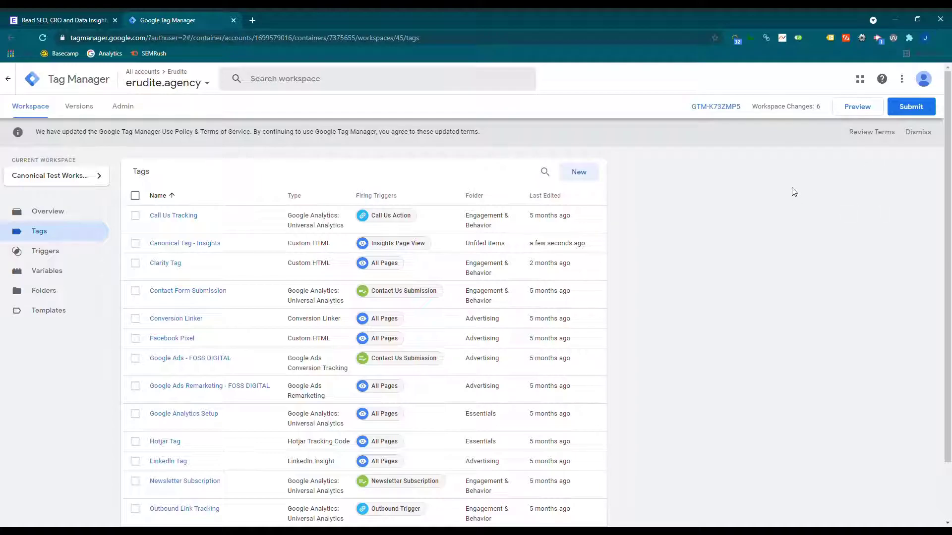
{"action": "left_click", "coordinate": [849, 111]}
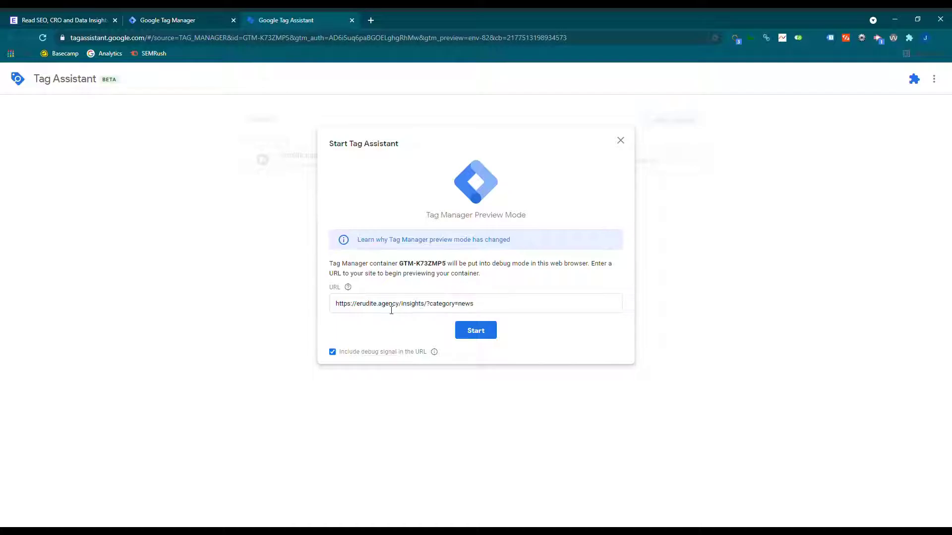
{"action": "left_click", "coordinate": [492, 336]}
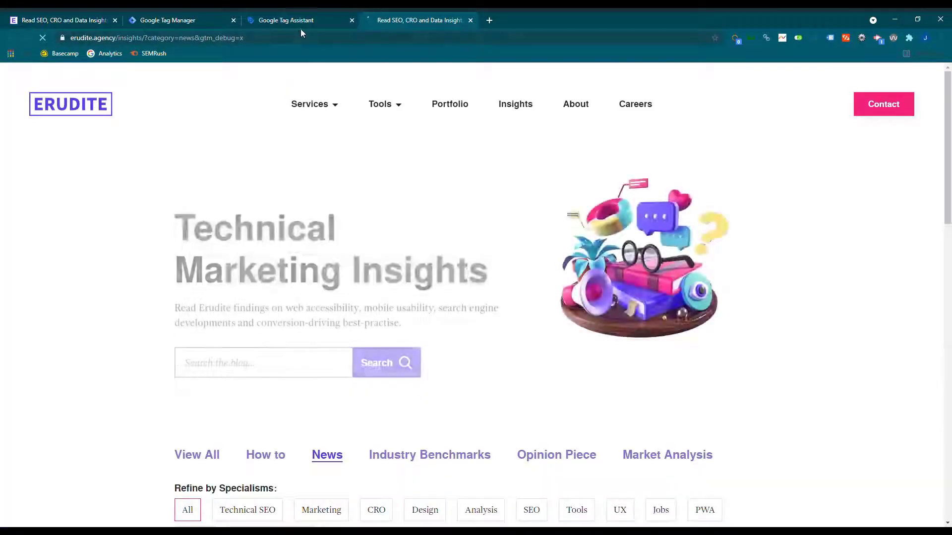
{"action": "left_click", "coordinate": [302, 21]}
{"action": "left_click", "coordinate": [419, 19]}
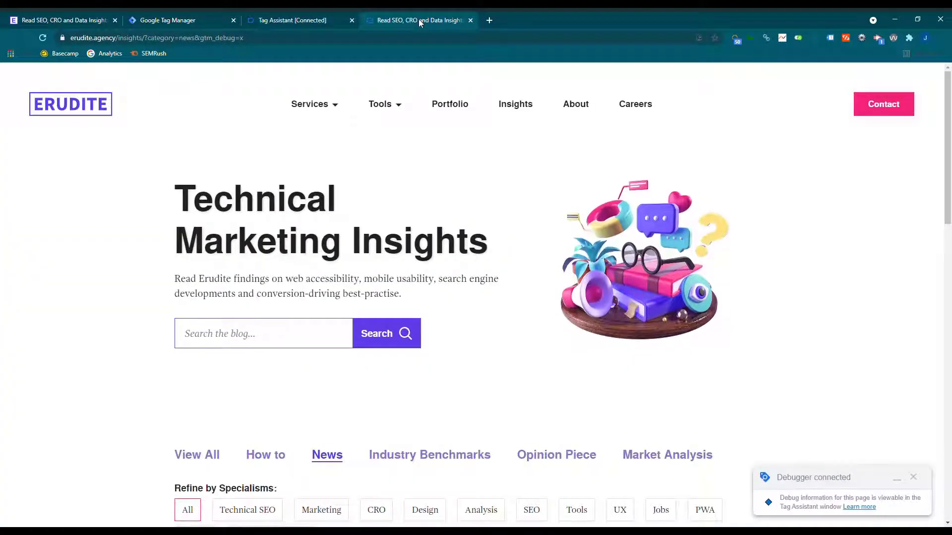
{"action": "left_click", "coordinate": [305, 20]}
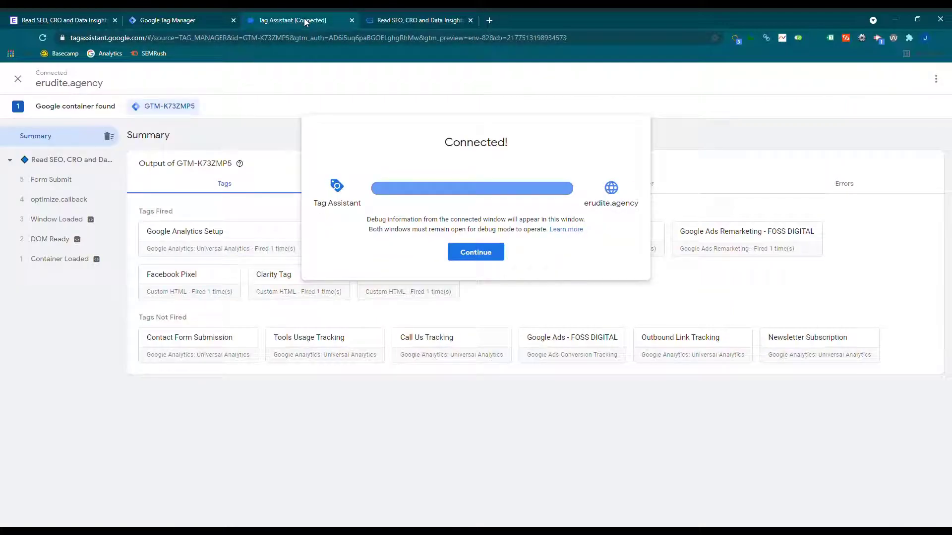
{"action": "left_click", "coordinate": [474, 254]}
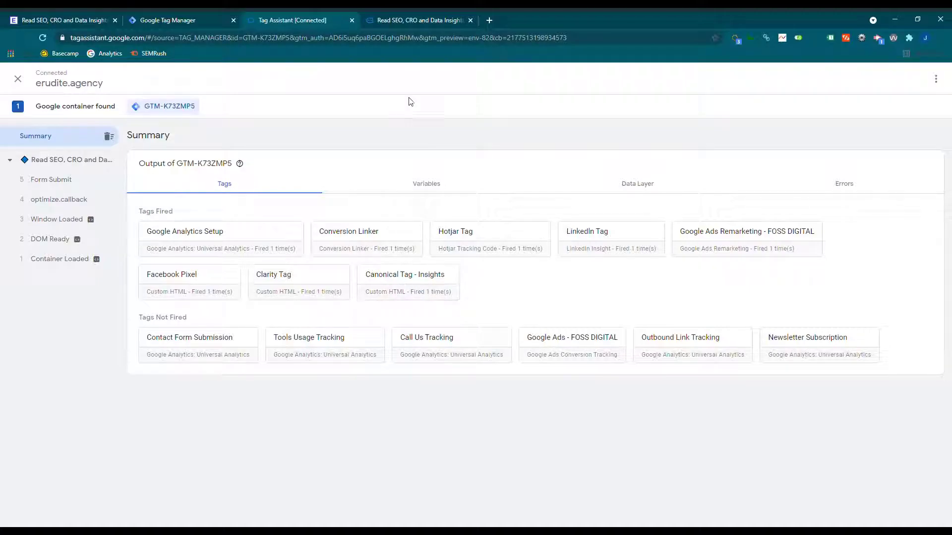
Inspect the canonical link element in the previewed news category page's code, then return to the Tag Manager workspace
{"action": "left_click", "coordinate": [418, 18]}
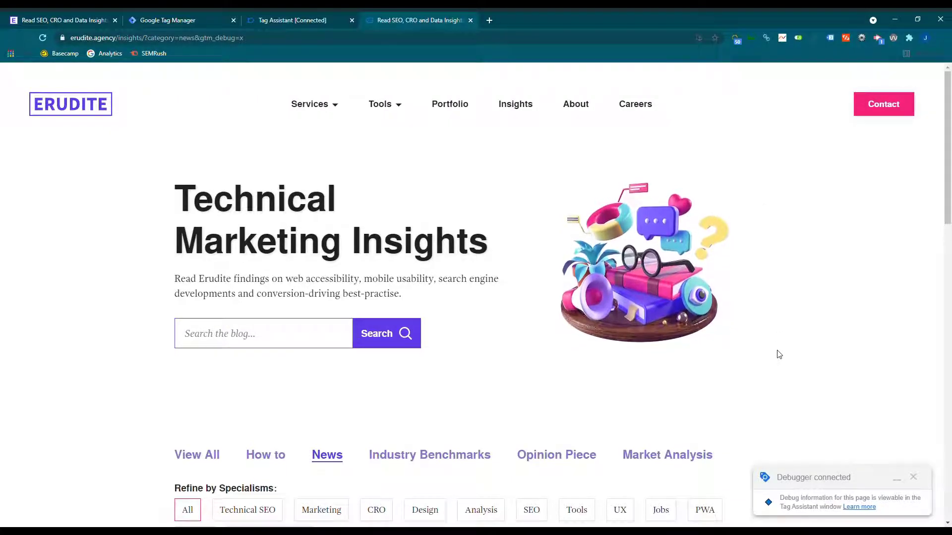
{"action": "key", "text": "ctrl+shift+i"}
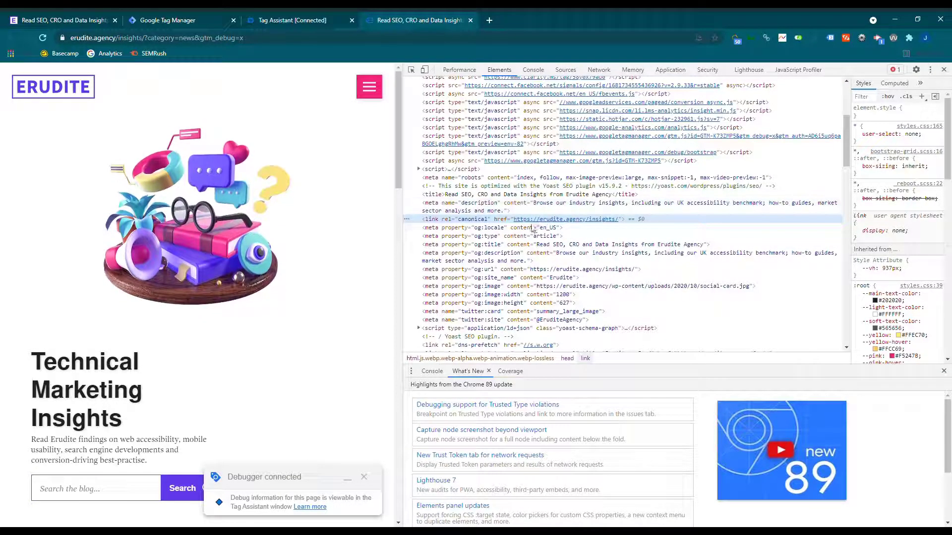
{"action": "left_click", "coordinate": [304, 20]}
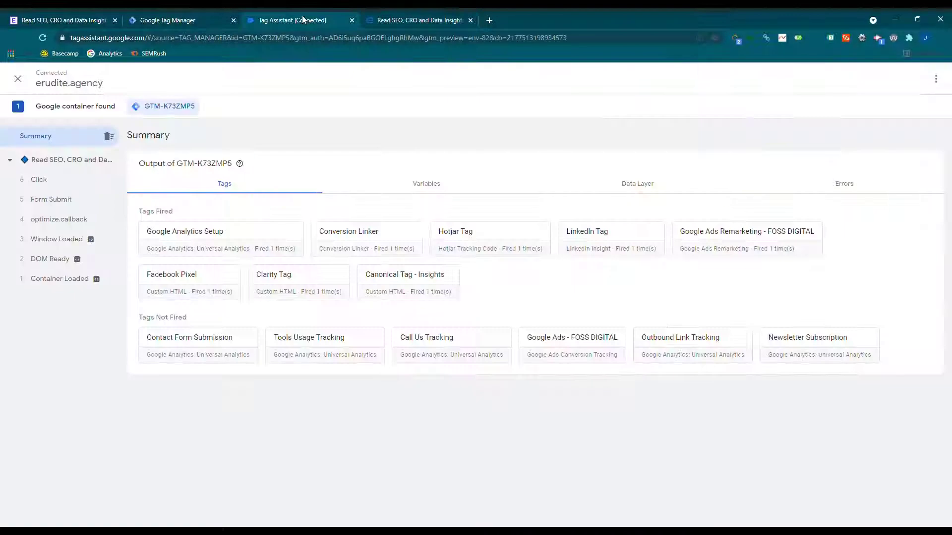
{"action": "left_click", "coordinate": [187, 26]}
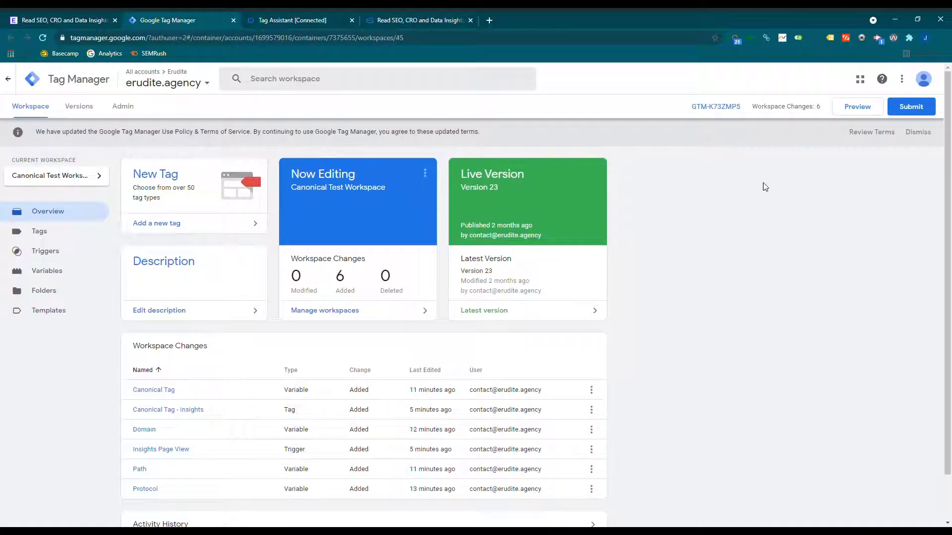